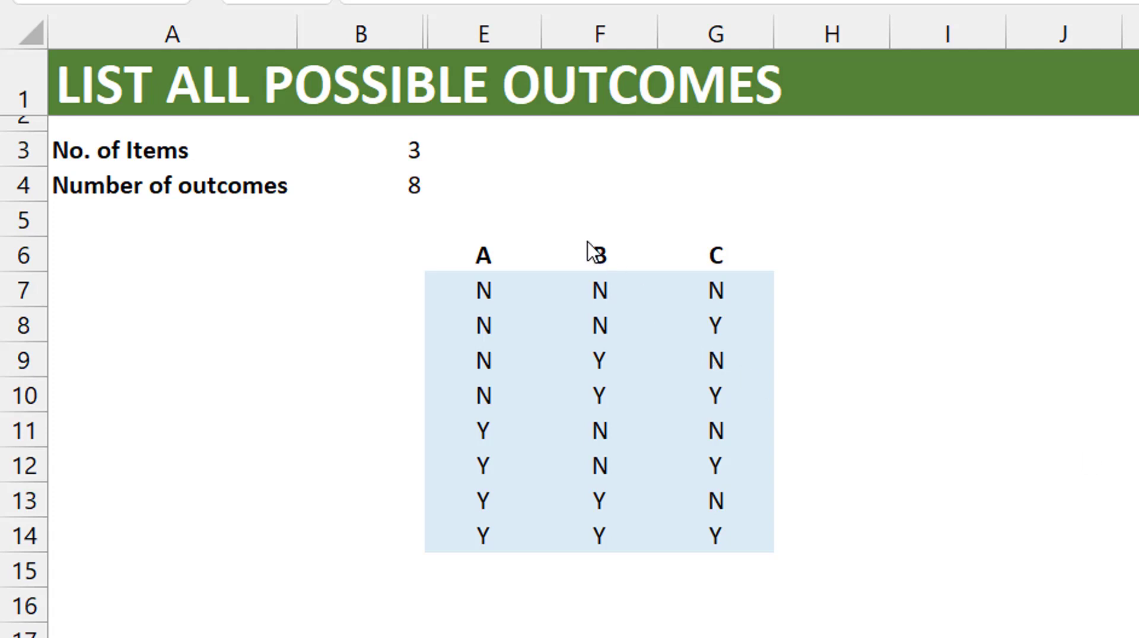
- Select the existing block of Y/N outcomes to inspect the table, then deselect it
{"action": "key", "text": "Left"}
{"action": "left_click", "coordinate": [465, 250]}
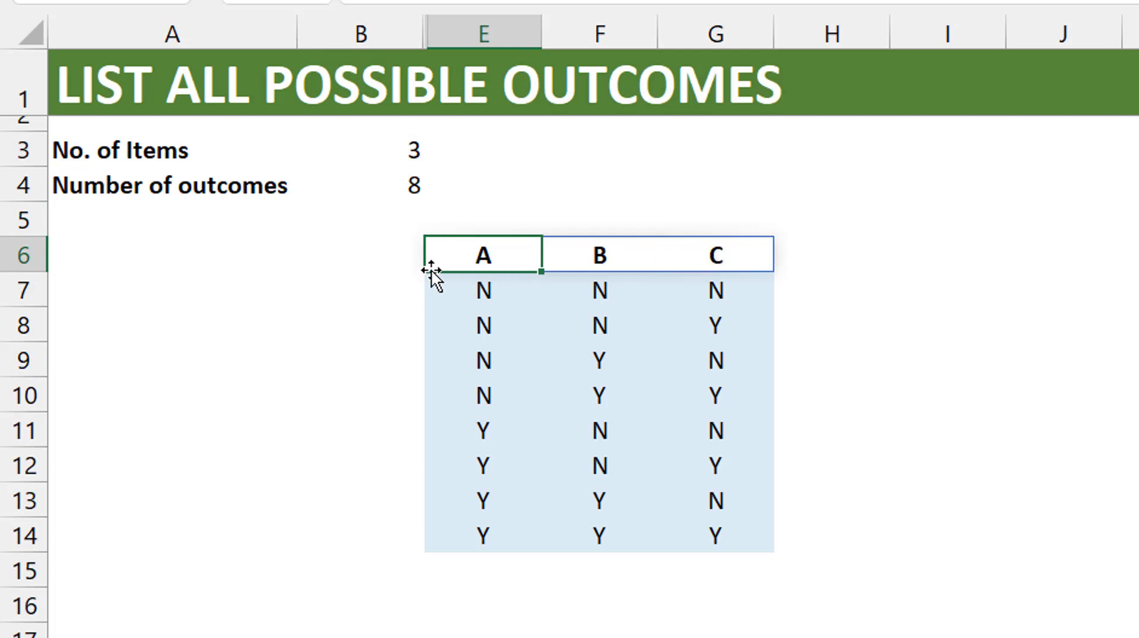
{"action": "left_click", "coordinate": [465, 291]}
{"action": "key", "text": "ctrl+a"}
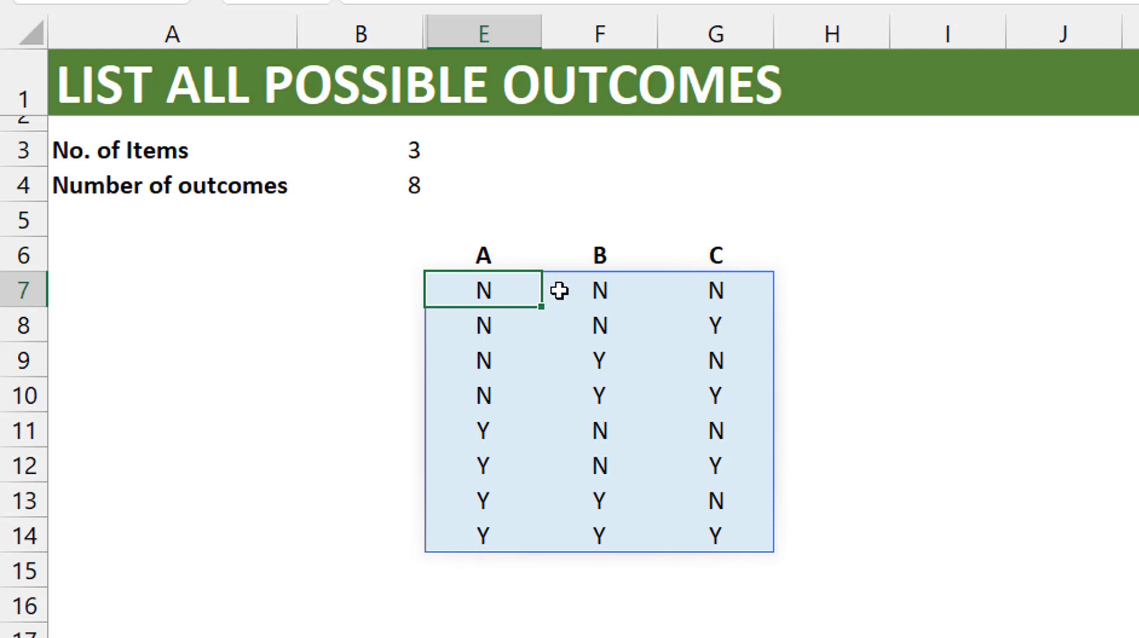
{"action": "left_click", "coordinate": [491, 581]}
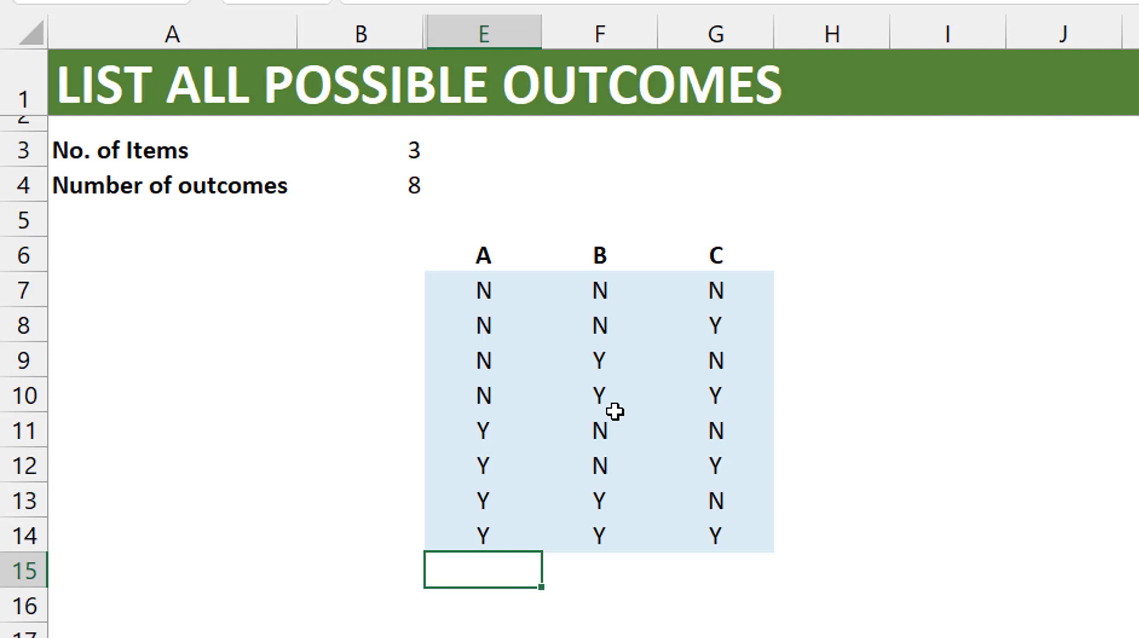
- Set No. of Items to 4, then 5, then 6, growing the table to 64 outcomes
{"action": "left_click", "coordinate": [411, 152]}
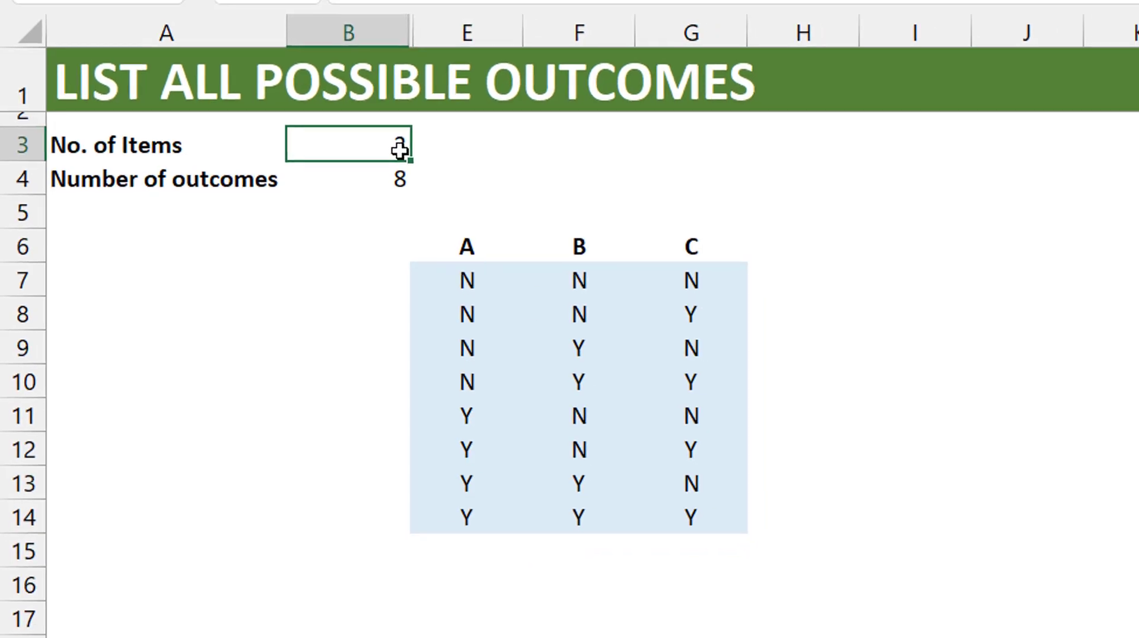
{"action": "type", "text": "4"}
{"action": "key", "text": "Up"}
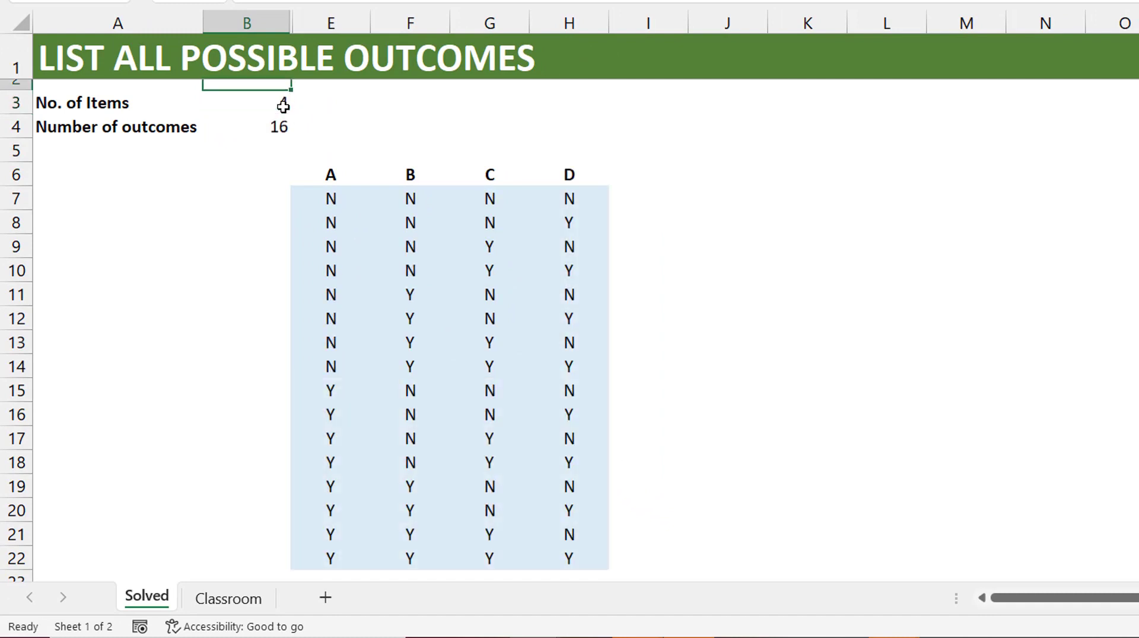
{"action": "left_click", "coordinate": [283, 105]}
{"action": "type", "text": "5"}
{"action": "key", "text": "Return"}
{"action": "key", "text": "Up"}
{"action": "type", "text": "6"}
{"action": "key", "text": "Return"}
{"action": "key", "text": "Up"}
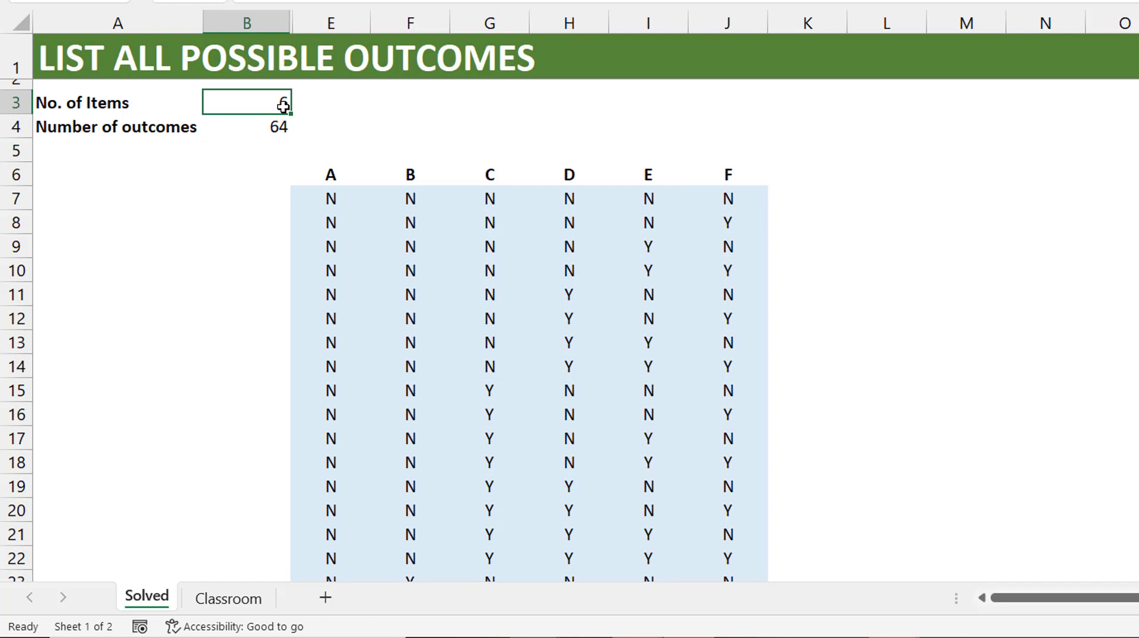
- Go to the Classroom sheet (4 items, 16 outcomes) and enter DEC2BIN in B4
{"action": "left_click", "coordinate": [227, 598]}
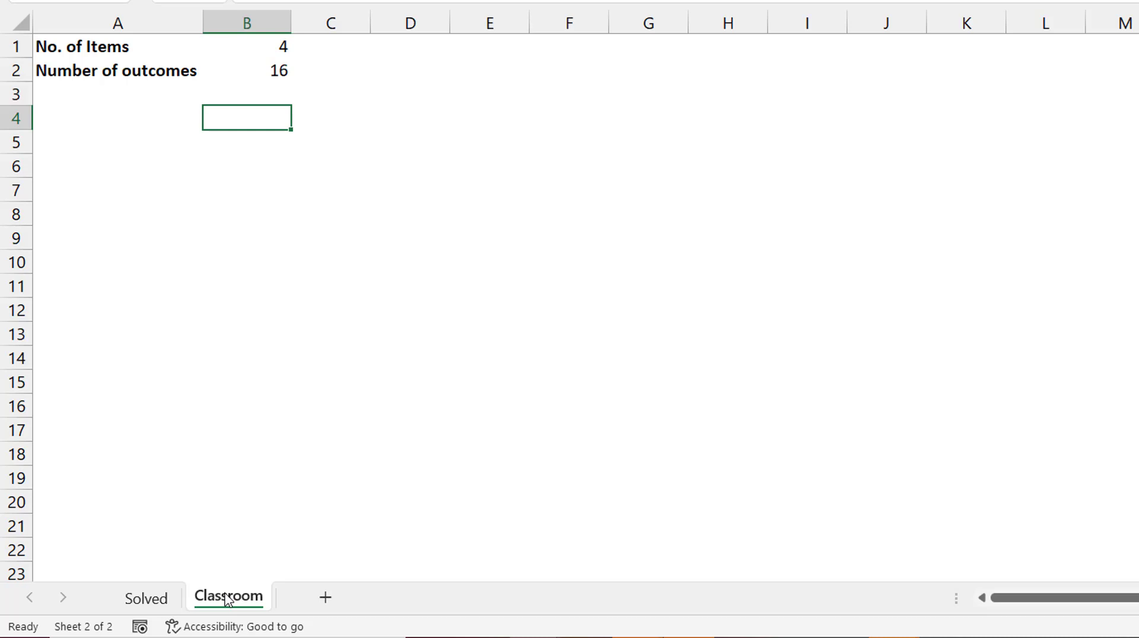
{"action": "type", "text": "DEC2"}
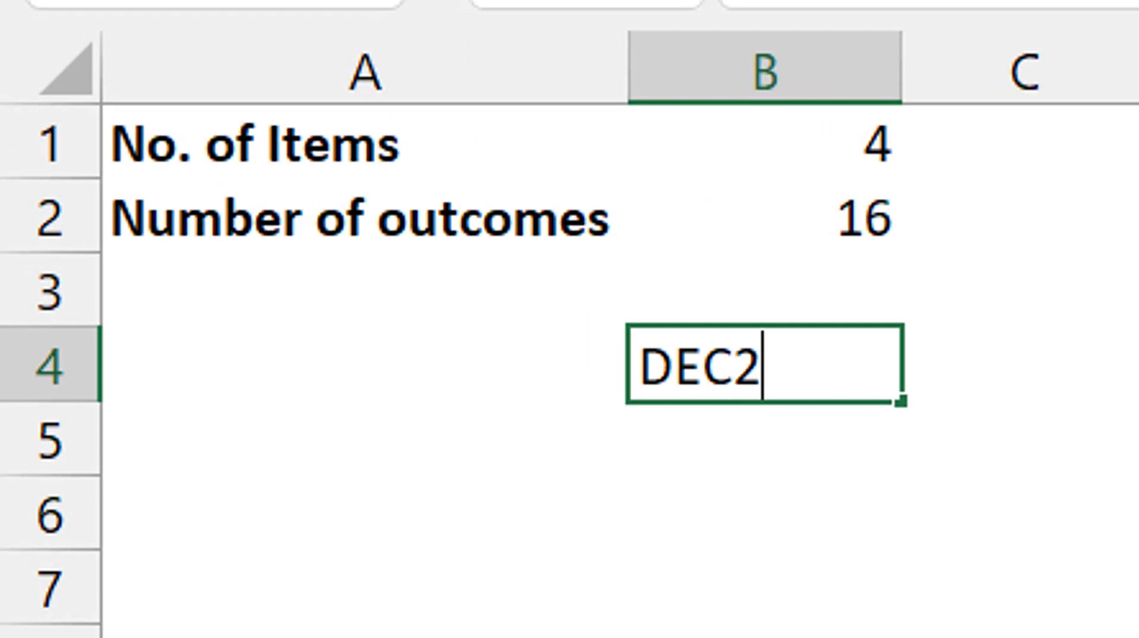
{"action": "type", "text": "BIN"}
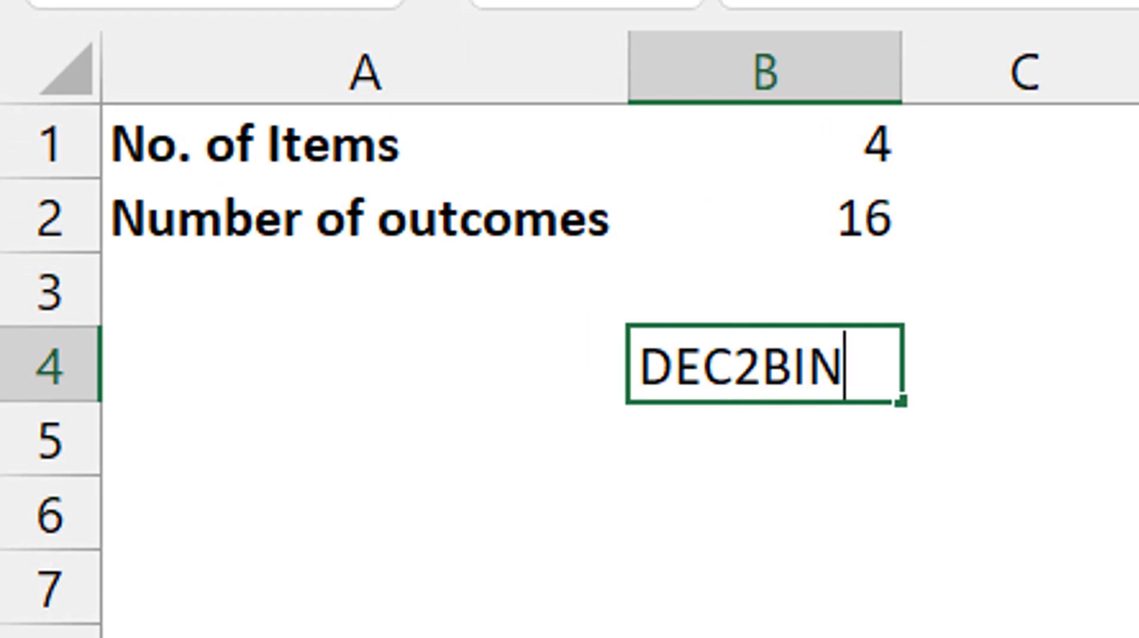
{"action": "key", "text": "Return"}
{"action": "key", "text": "Up"}
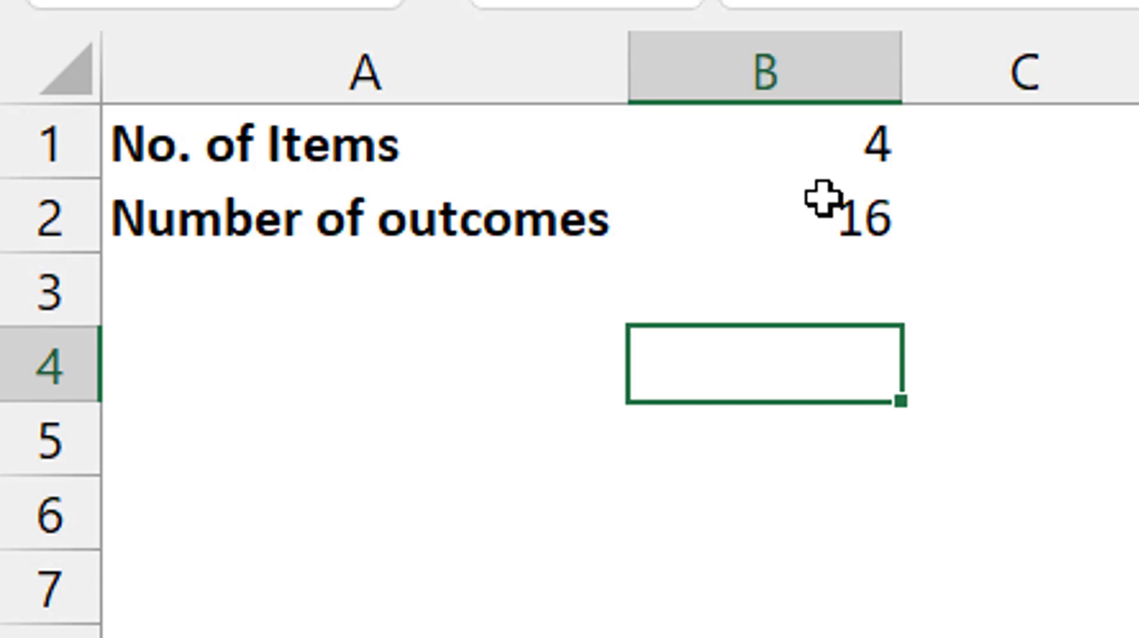
{"action": "left_click", "coordinate": [811, 149]}
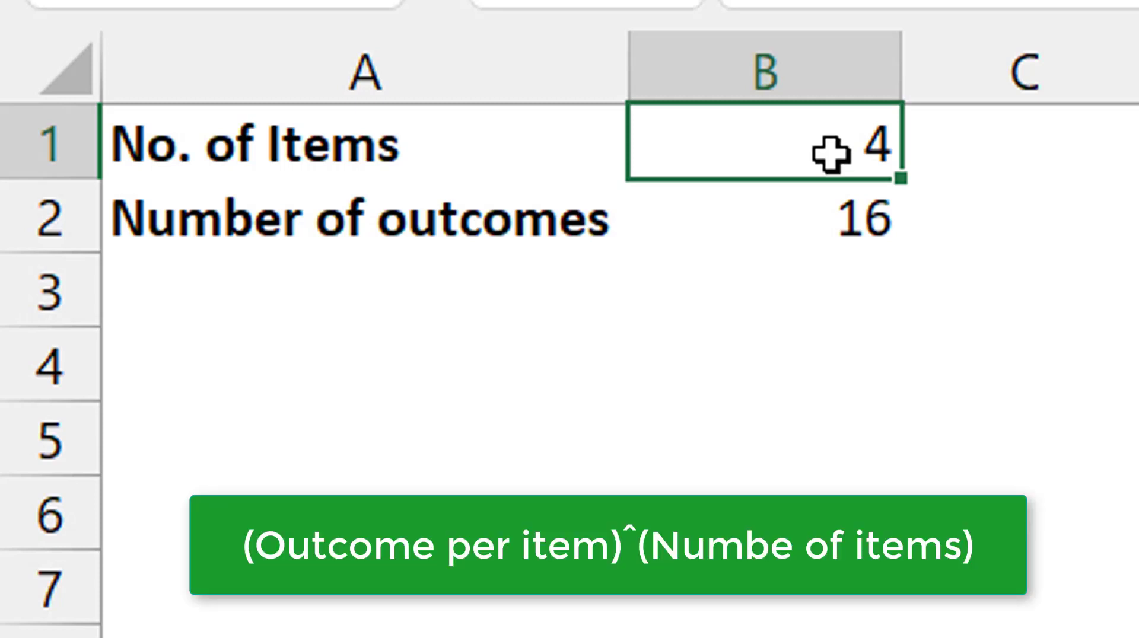
{"action": "left_click", "coordinate": [827, 224]}
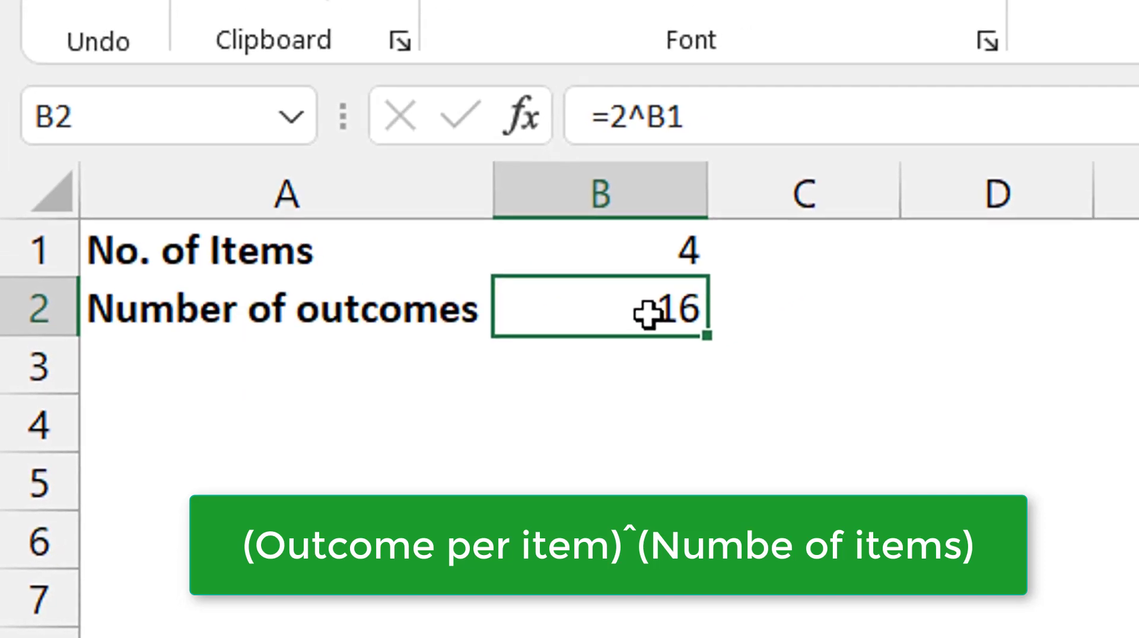
{"action": "left_click", "coordinate": [608, 430]}
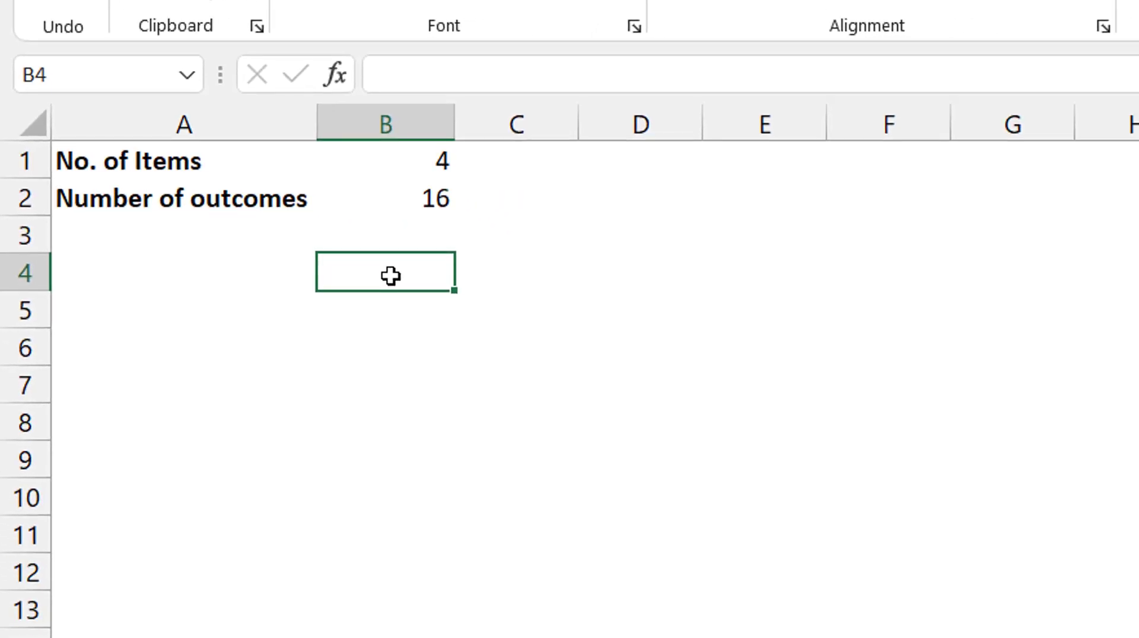
- Enter =SEQUENCE($B$2,,0) in B4 to list outcome numbers 0 through 15
{"action": "type", "text": "=sequen"}
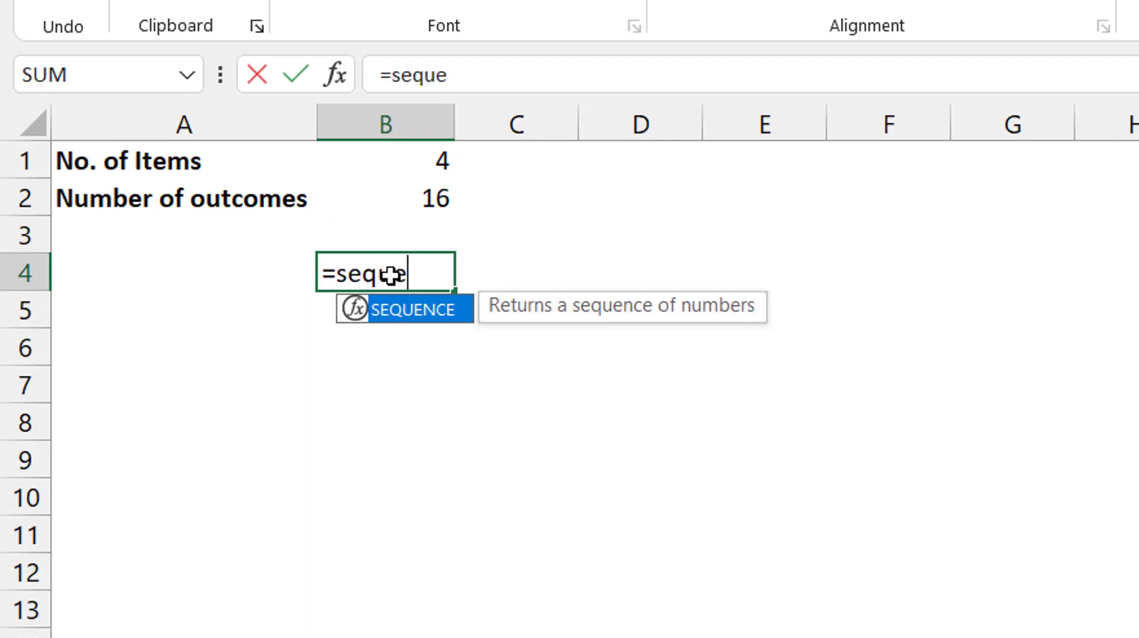
{"action": "key", "text": "Tab"}
{"action": "left_click", "coordinate": [422, 200]}
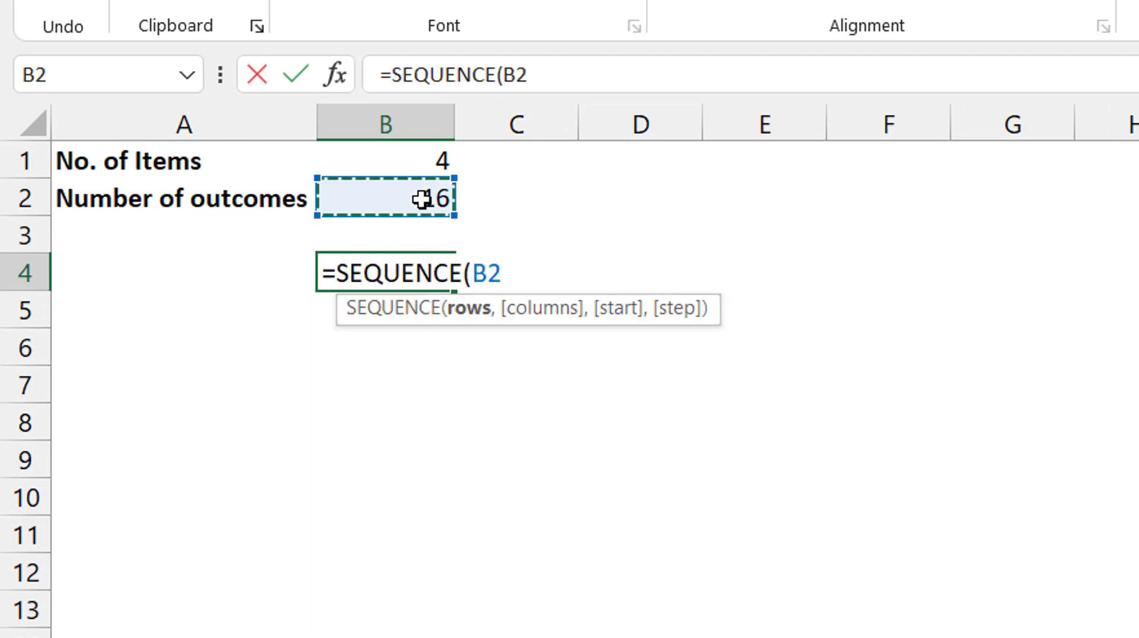
{"action": "key", "text": "F4"}
{"action": "type", "text": ","}
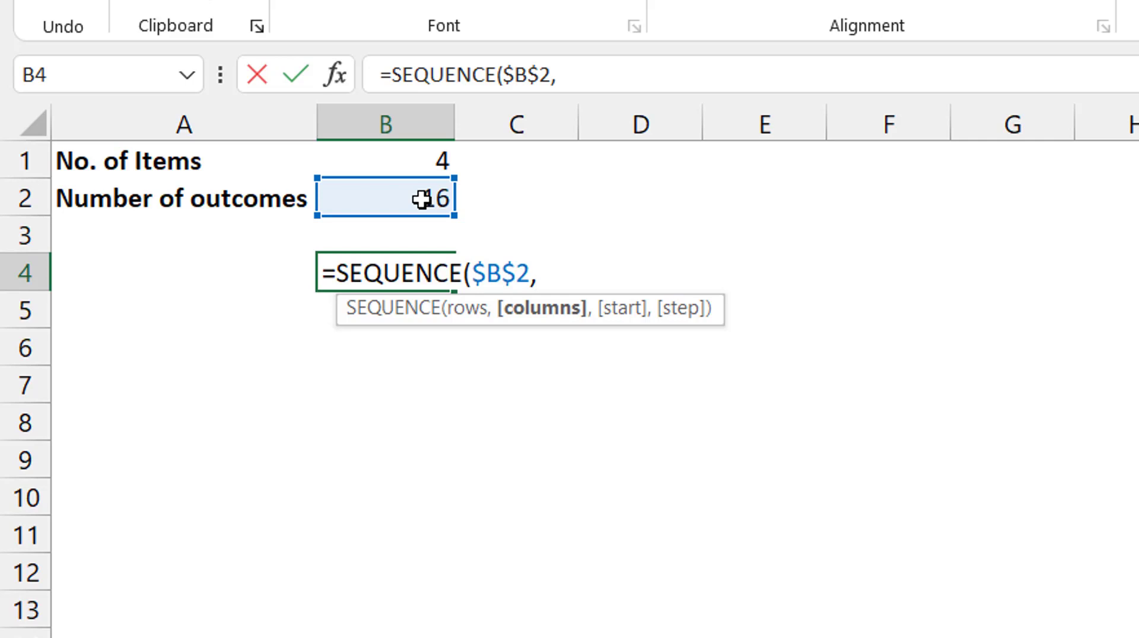
{"action": "type", "text": ","}
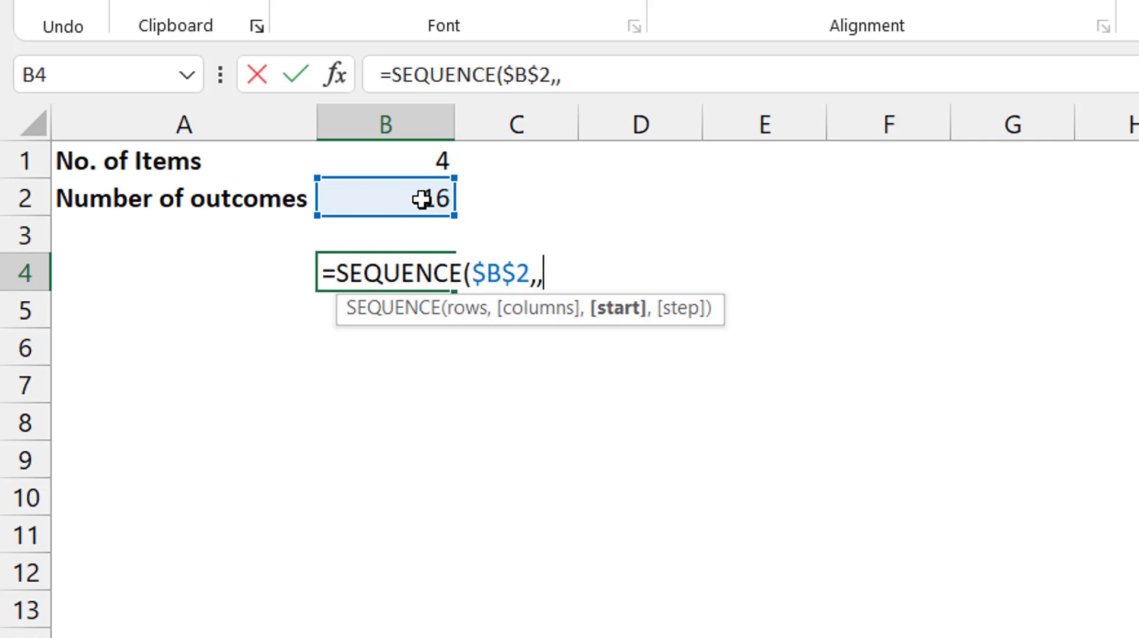
{"action": "type", "text": "0)"}
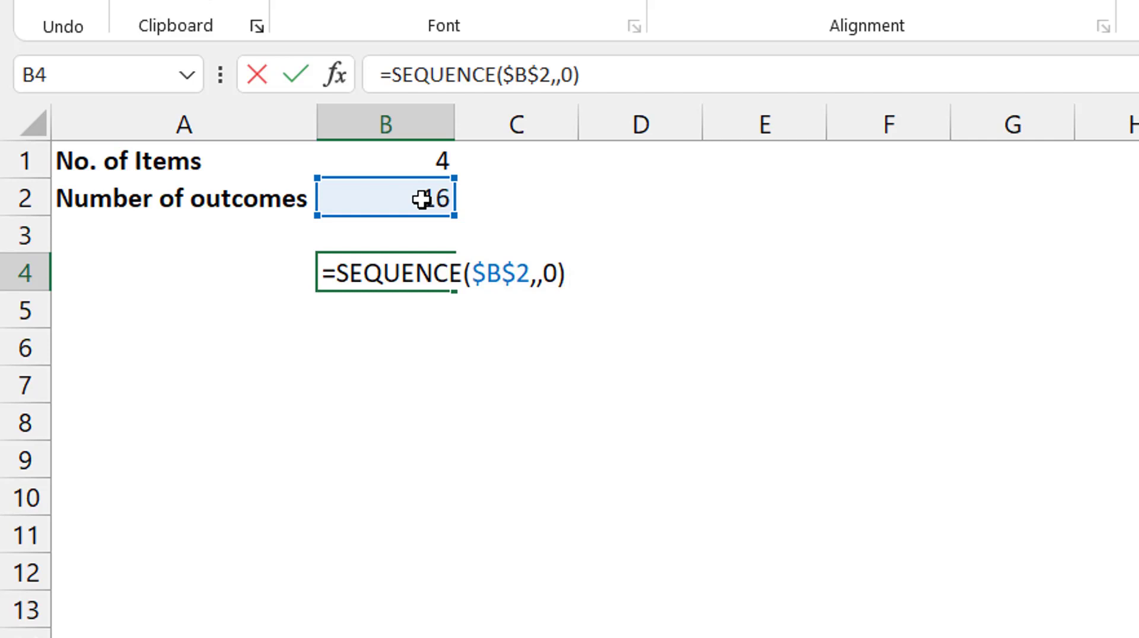
{"action": "key", "text": "ctrl+Return"}
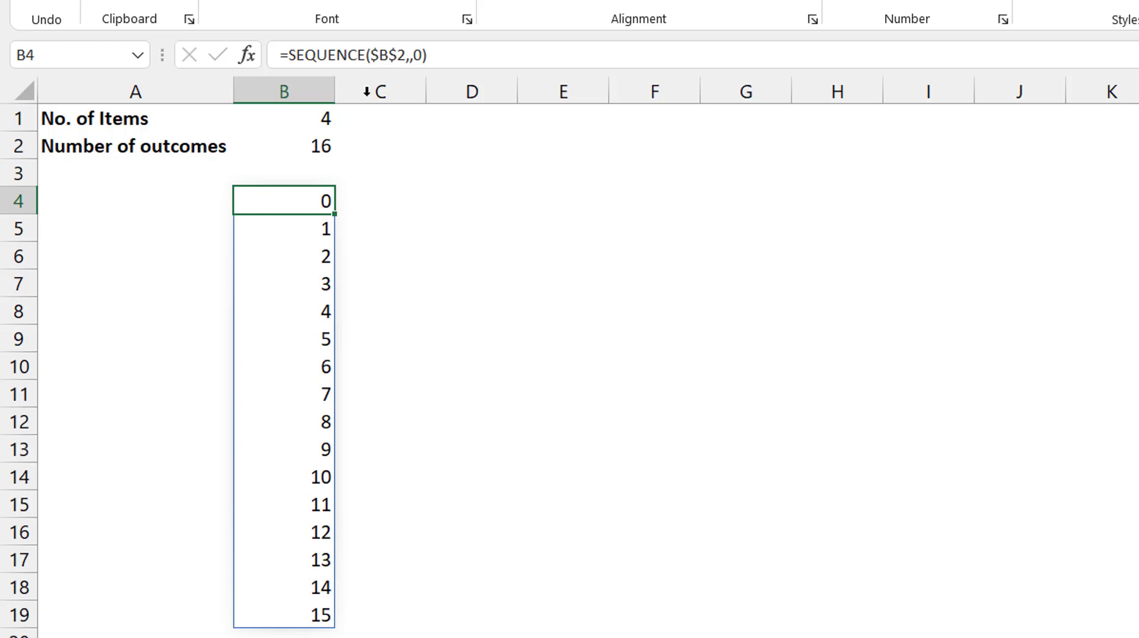
- Wrap B4's formula as =DEC2BIN(SEQUENCE($B$2,,0)) to show binary values 0 to 1111
{"action": "left_click", "coordinate": [291, 60]}
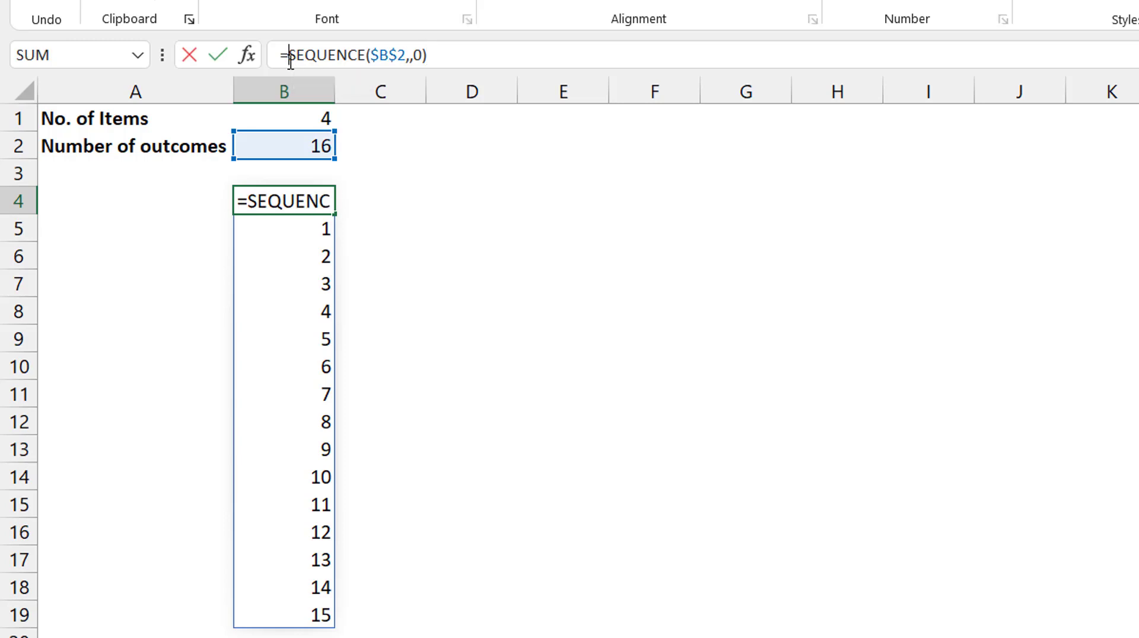
{"action": "type", "text": "dec2bi"}
{"action": "key", "text": "Tab"}
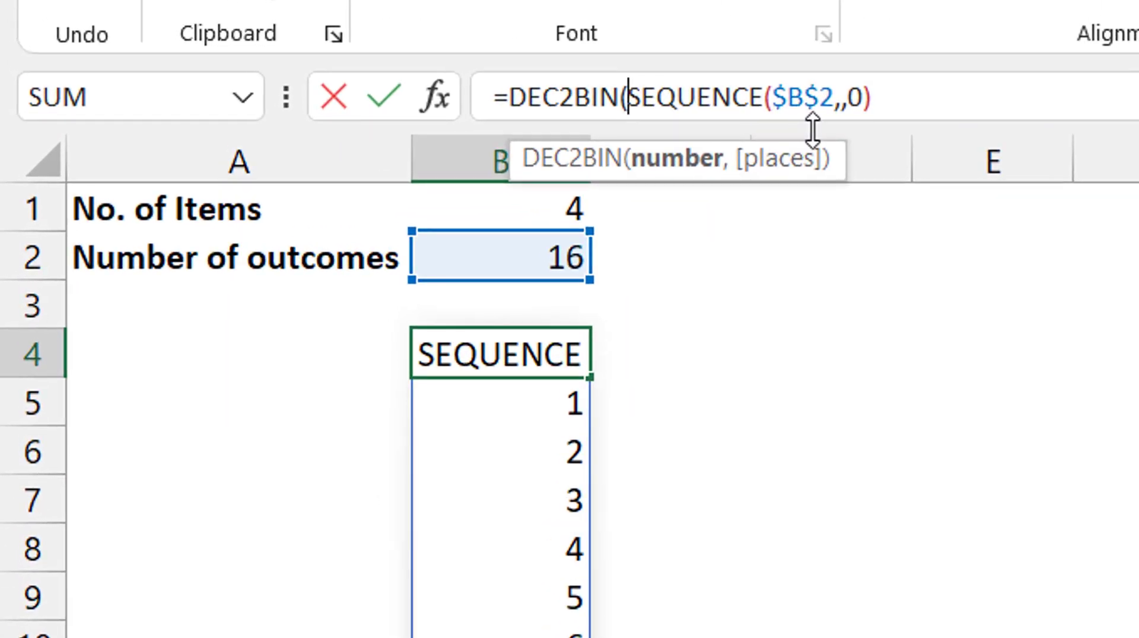
{"action": "left_click", "coordinate": [954, 87]}
{"action": "type", "text": ")"}
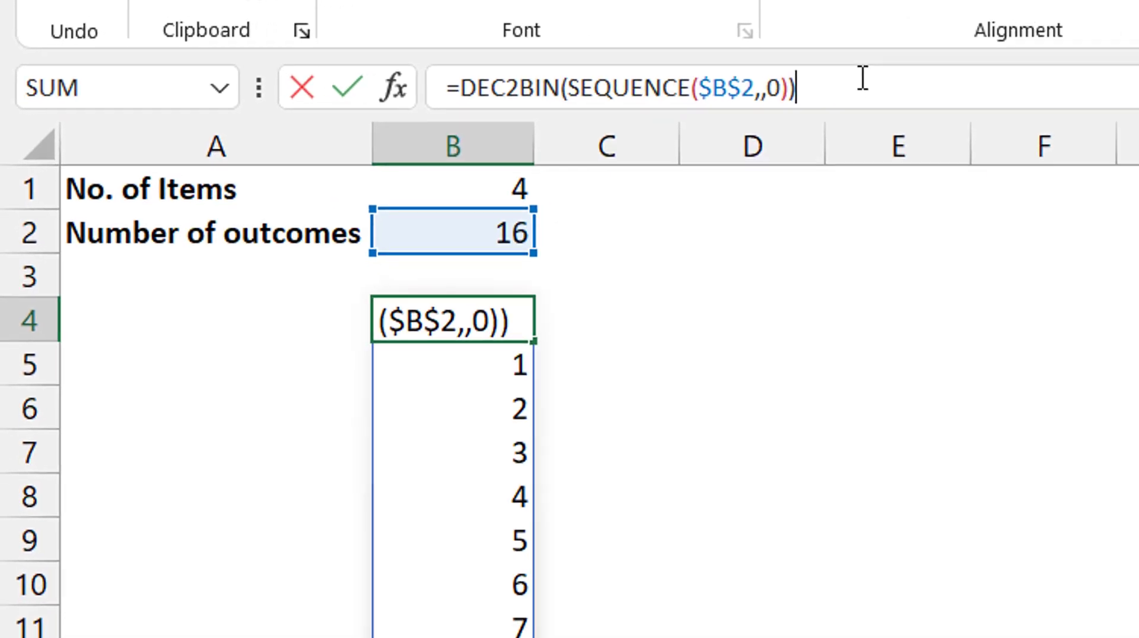
{"action": "key", "text": "Return"}
{"action": "key", "text": "Up"}
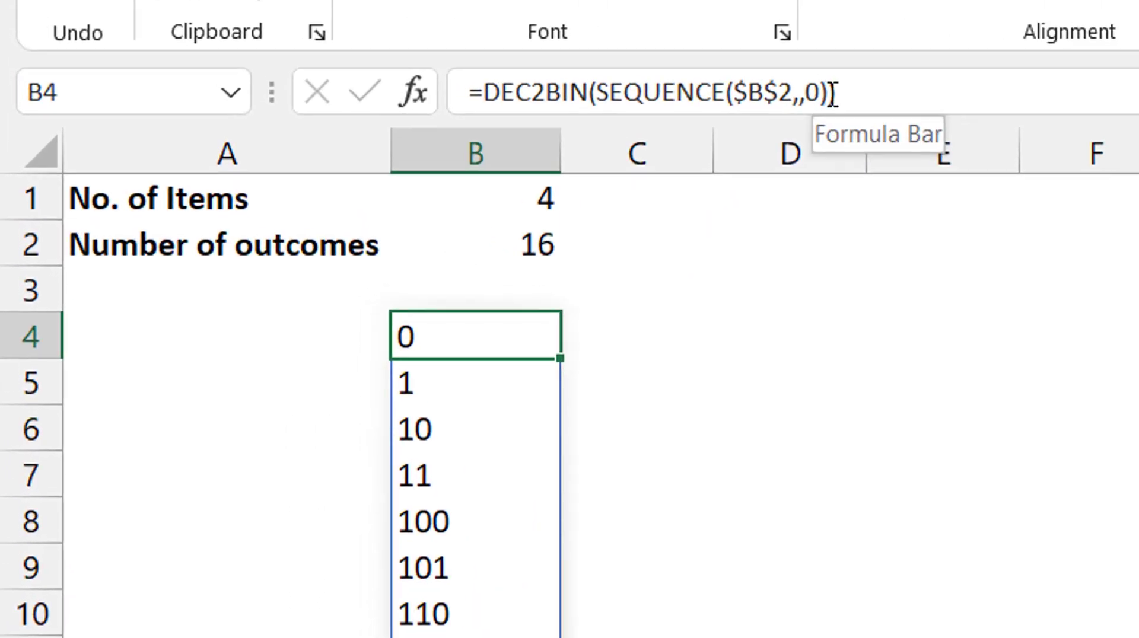
- Add $B$1 as digit count: =DEC2BIN(SEQUENCE($B$2,,0),$B$1), giving 0000 to 1111
{"action": "left_click", "coordinate": [833, 94]}
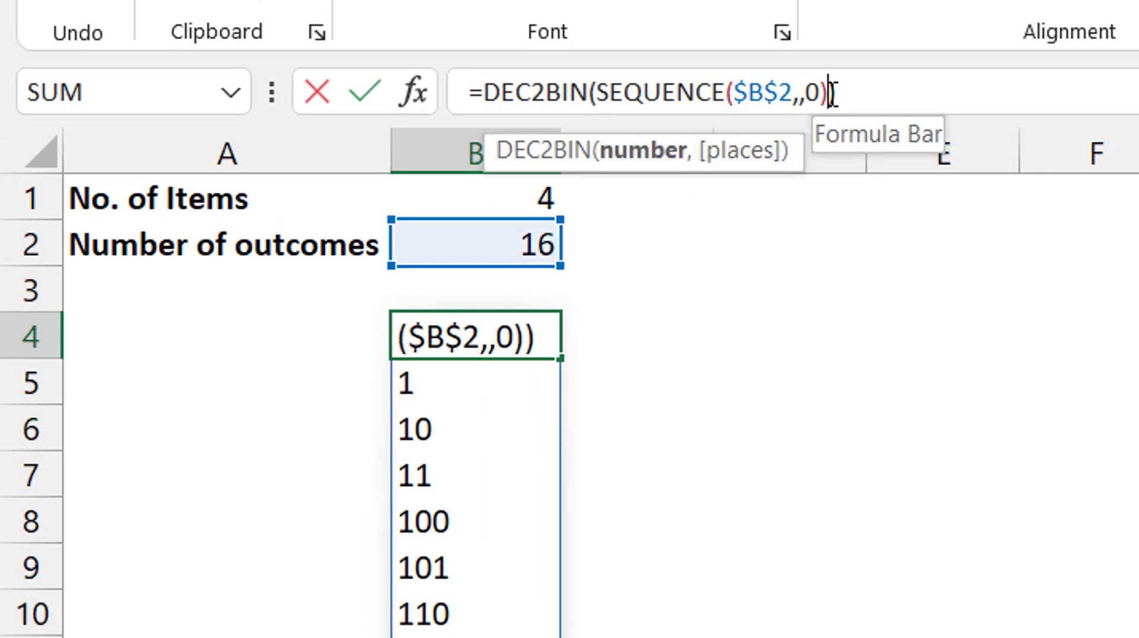
{"action": "type", "text": ","}
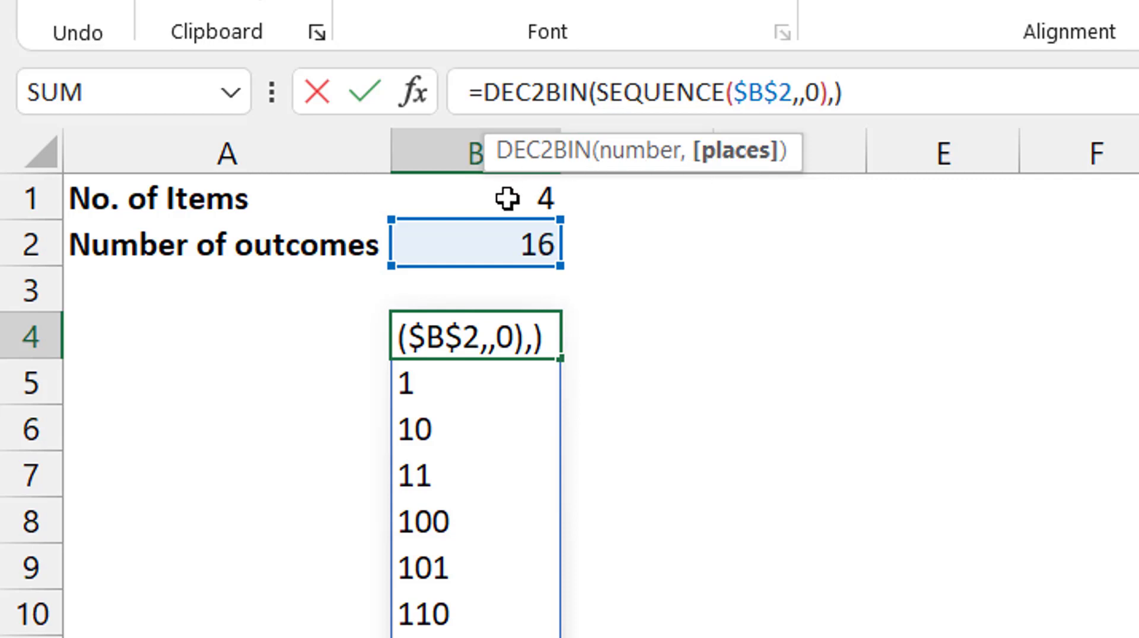
{"action": "left_click", "coordinate": [507, 199]}
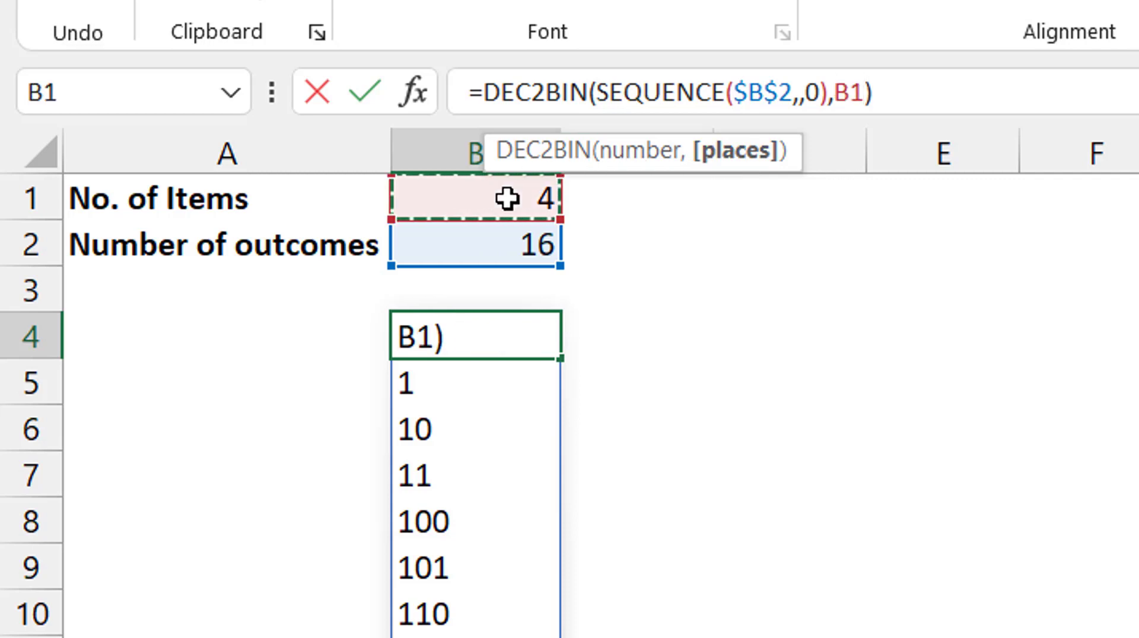
{"action": "key", "text": "F4"}
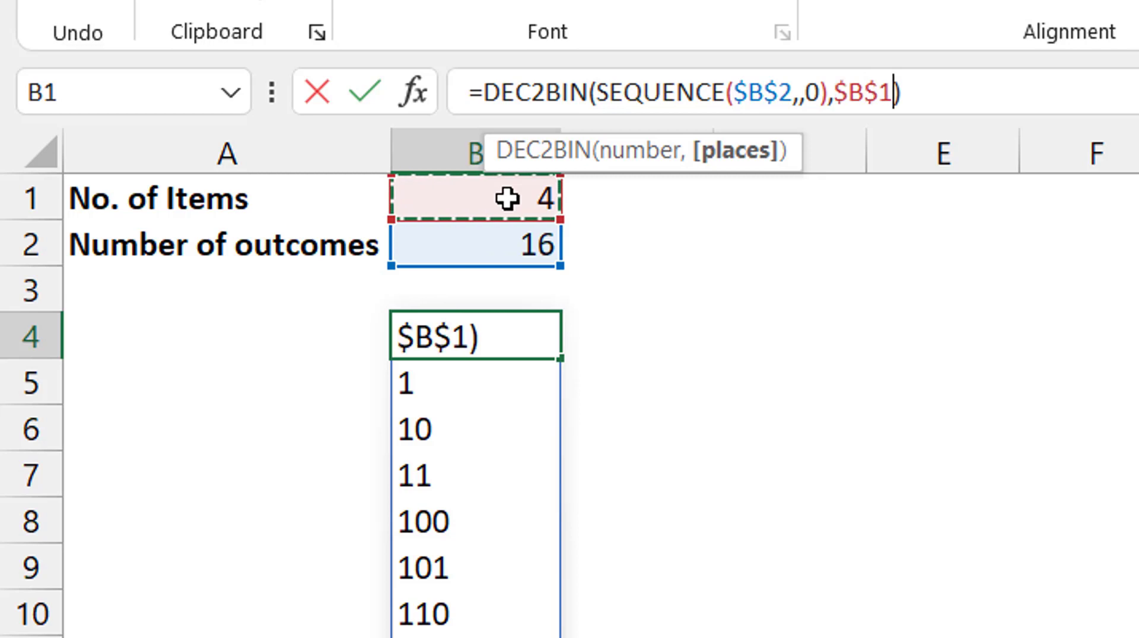
{"action": "key", "text": "Return"}
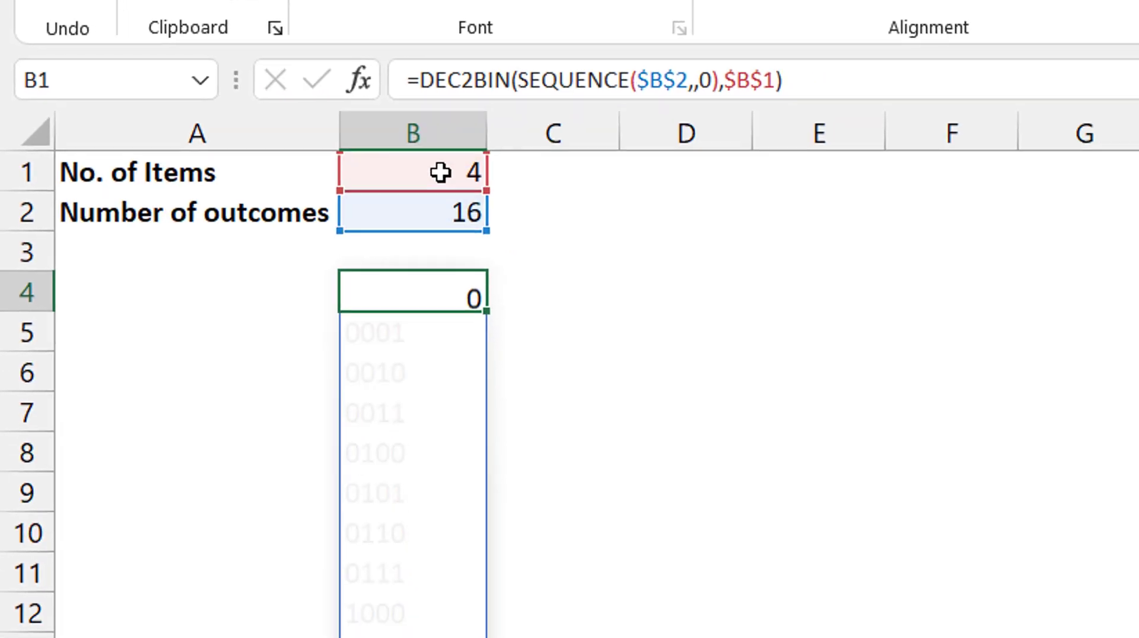
{"action": "key", "text": "Up"}
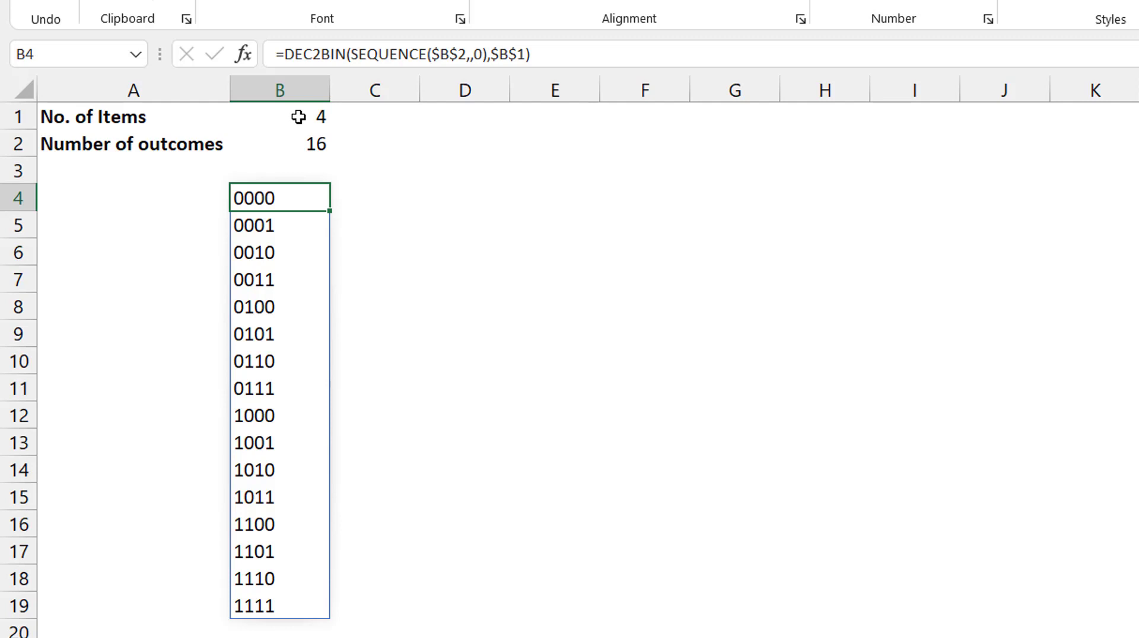
{"action": "key", "text": "Right"}
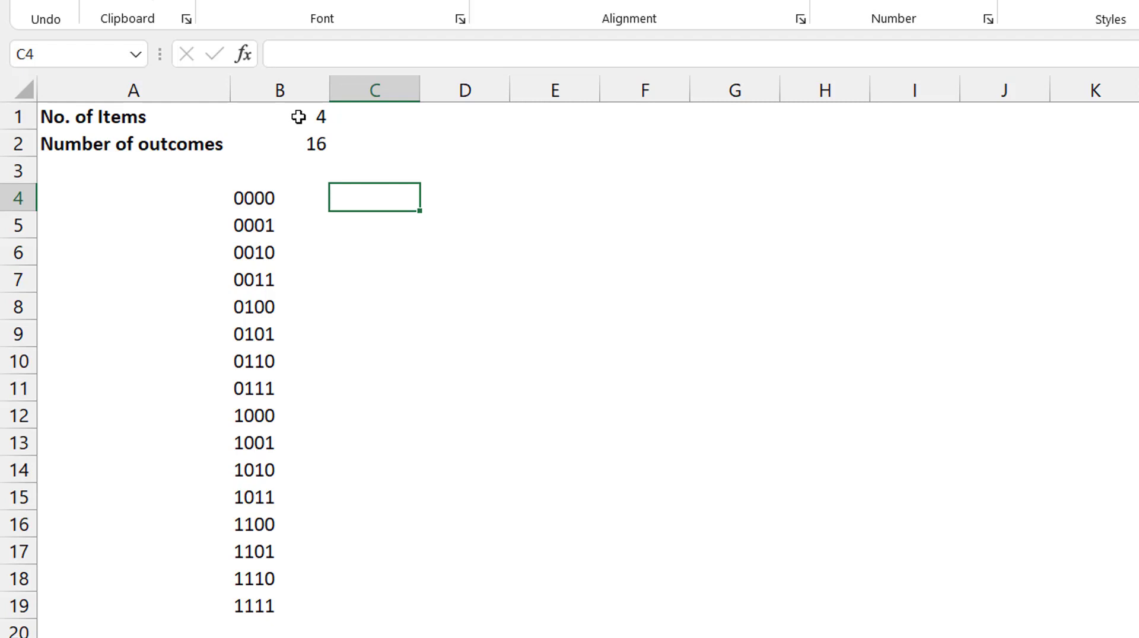
- Type =SUBSTITUTE(B4#,"0","N") in C4 to replace each 0 with N
{"action": "type", "text": "=substi"}
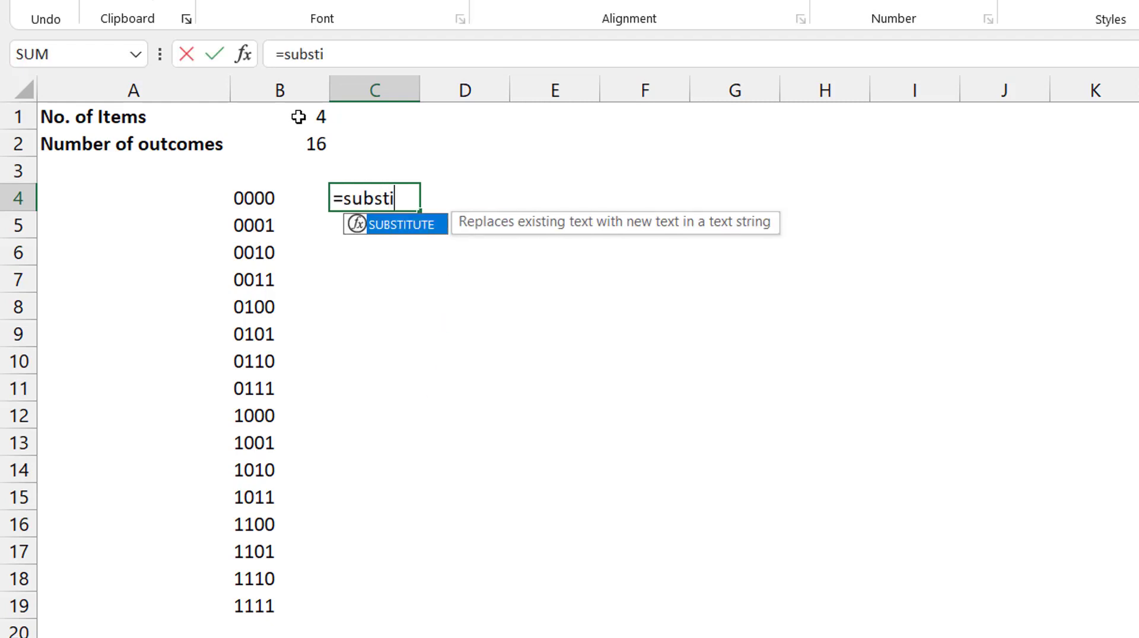
{"action": "key", "text": "Tab"}
{"action": "key", "text": "Left"}
{"action": "type", "text": ",,\"0\",\"N\""}
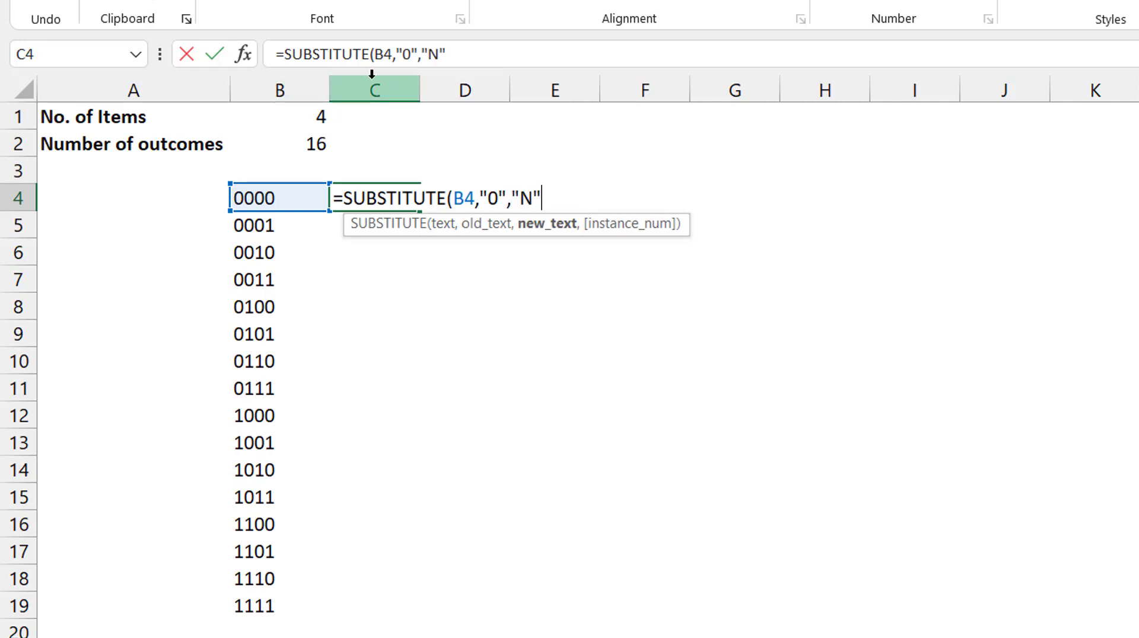
{"action": "left_click", "coordinate": [392, 58]}
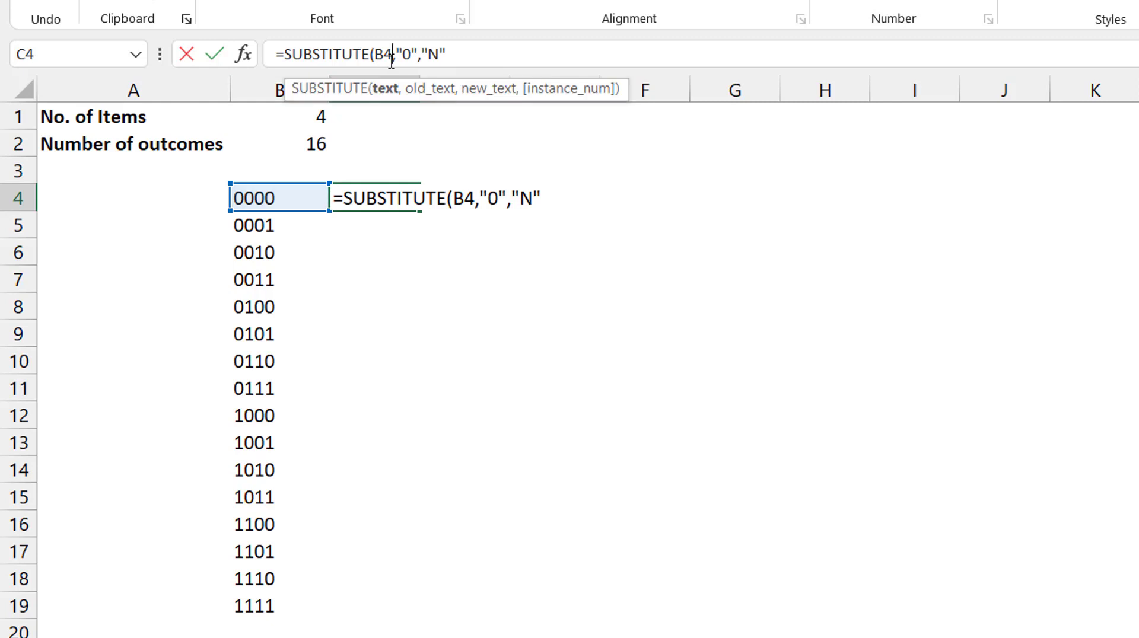
{"action": "type", "text": "#"}
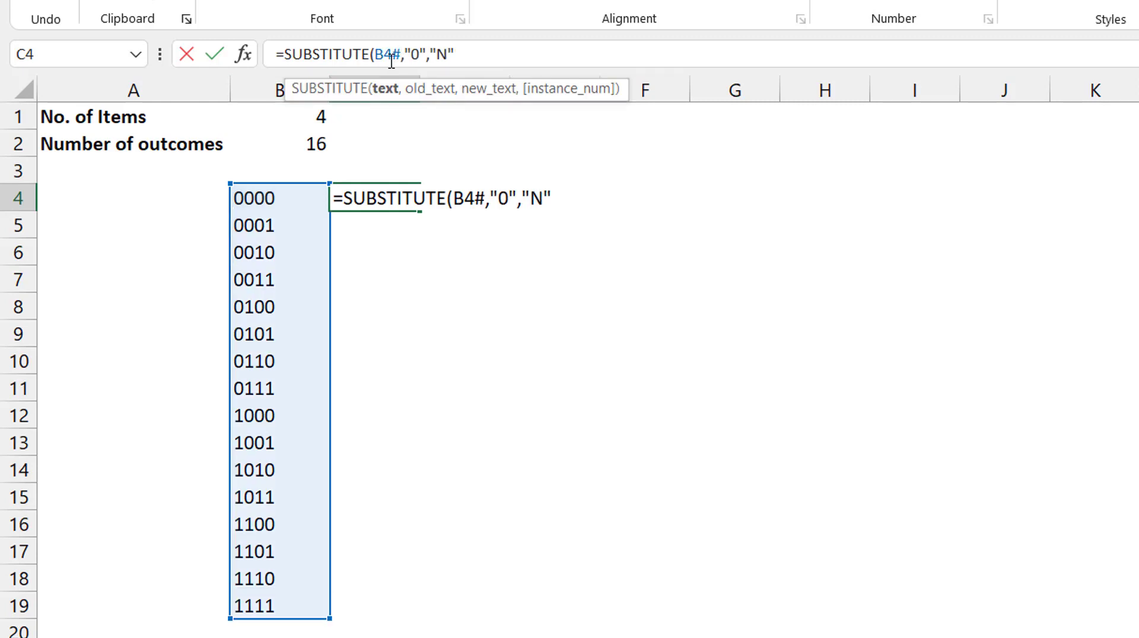
{"action": "left_click", "coordinate": [494, 50]}
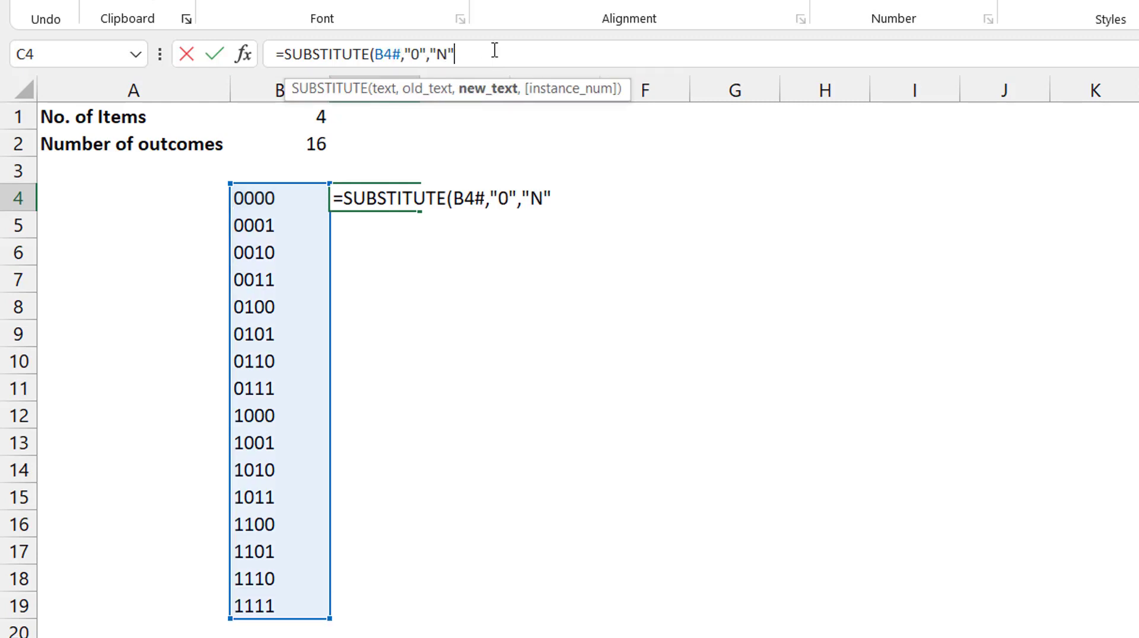
{"action": "type", "text": ")"}
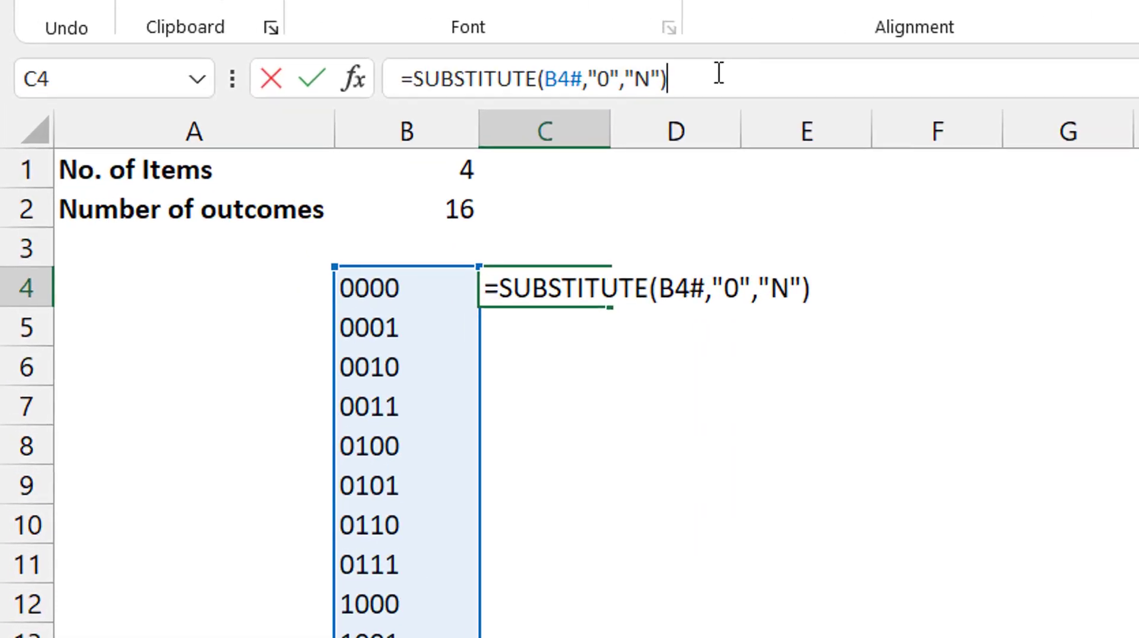
- Nest C4 as =SUBSTITUTE(SUBSTITUTE(B4#,"0","N"),"1","Y"), spilling NNNN through YYYY
{"action": "left_click", "coordinate": [445, 85]}
{"action": "type", "text": "subs"}
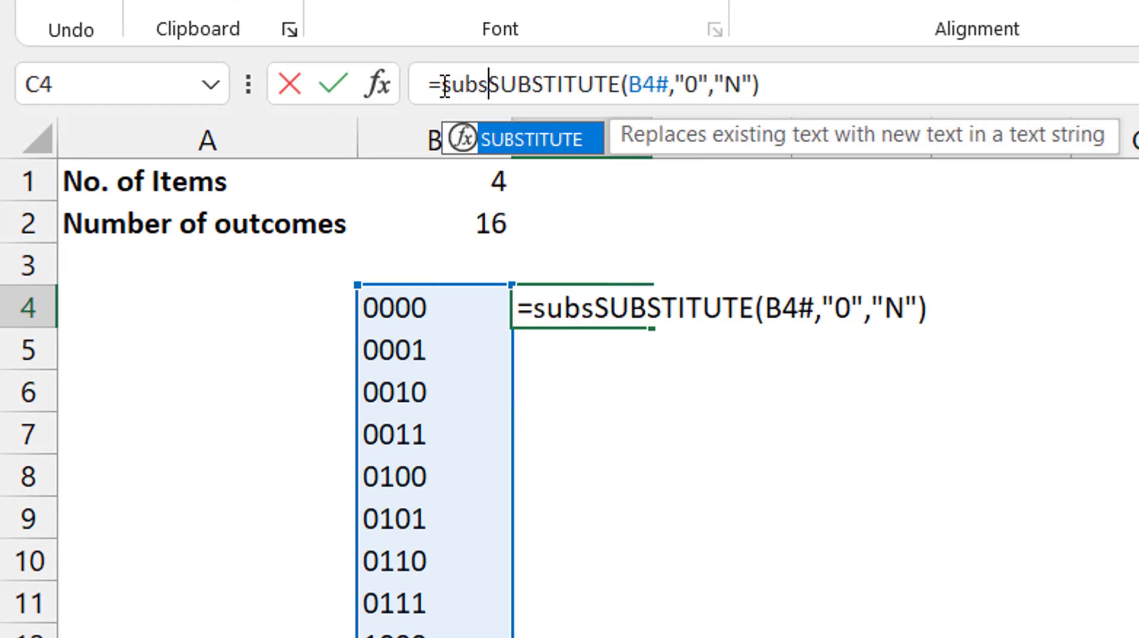
{"action": "key", "text": "Tab"}
{"action": "left_click", "coordinate": [918, 93]}
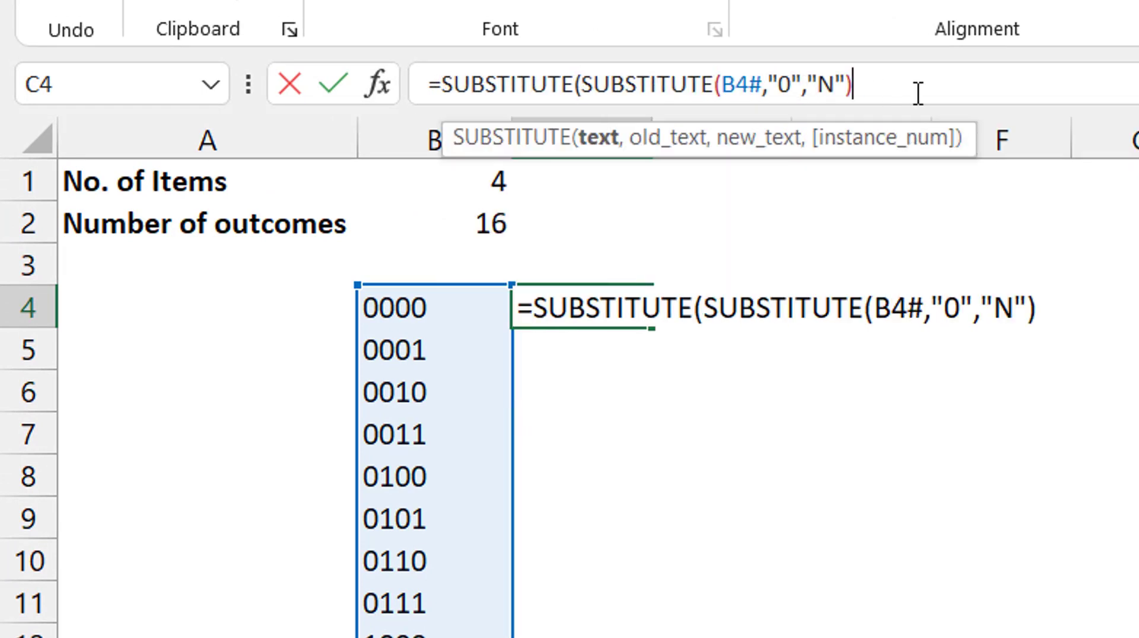
{"action": "type", "text": ",\"1\""}
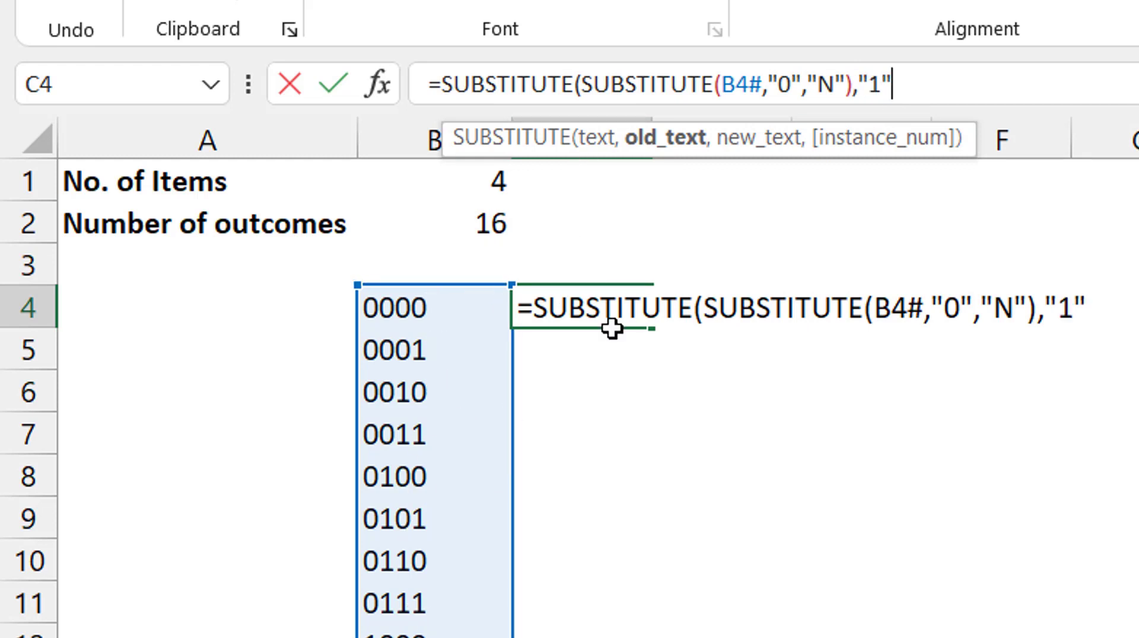
{"action": "left_click", "coordinate": [970, 88]}
{"action": "type", "text": ","}
{"action": "type", "text": "\"Y"}
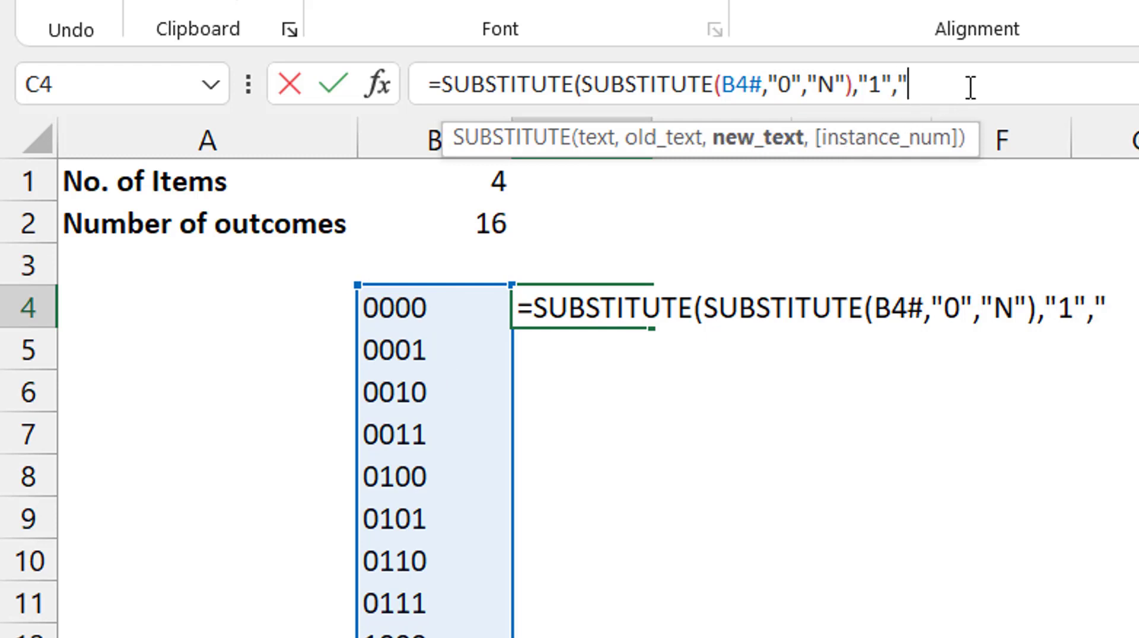
{"action": "type", "text": "\")"}
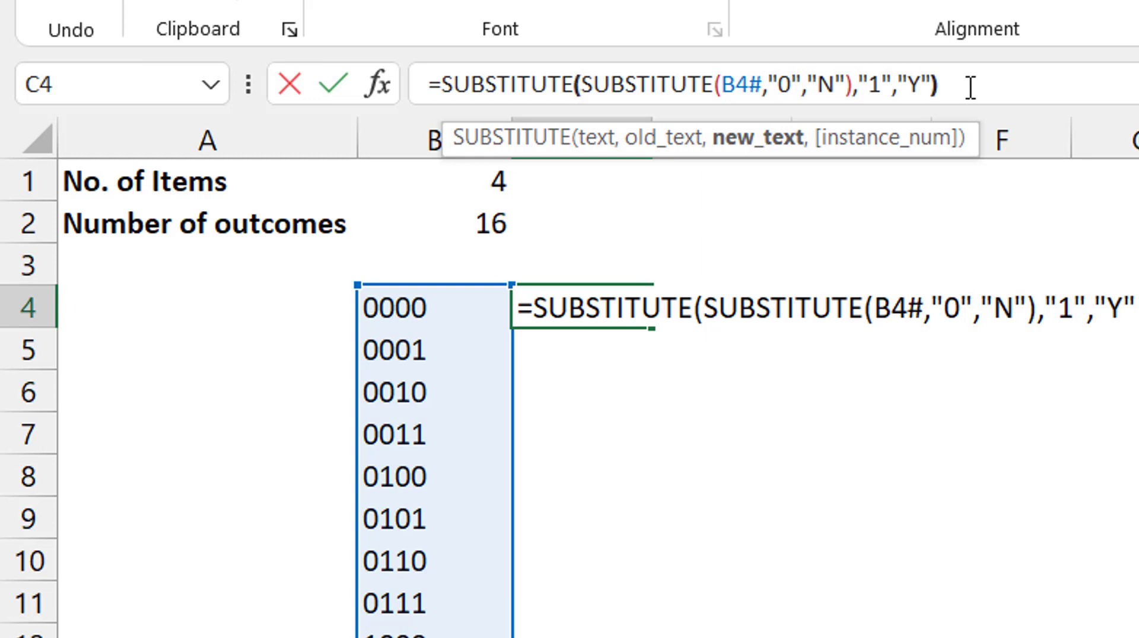
{"action": "key", "text": "Return"}
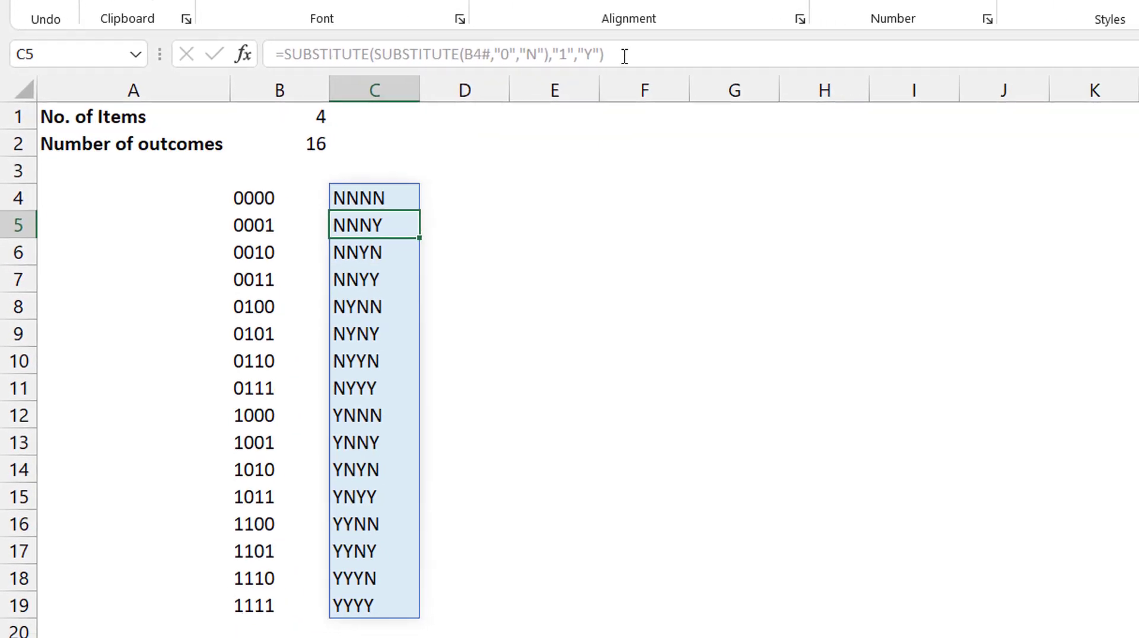
{"action": "key", "text": "Up"}
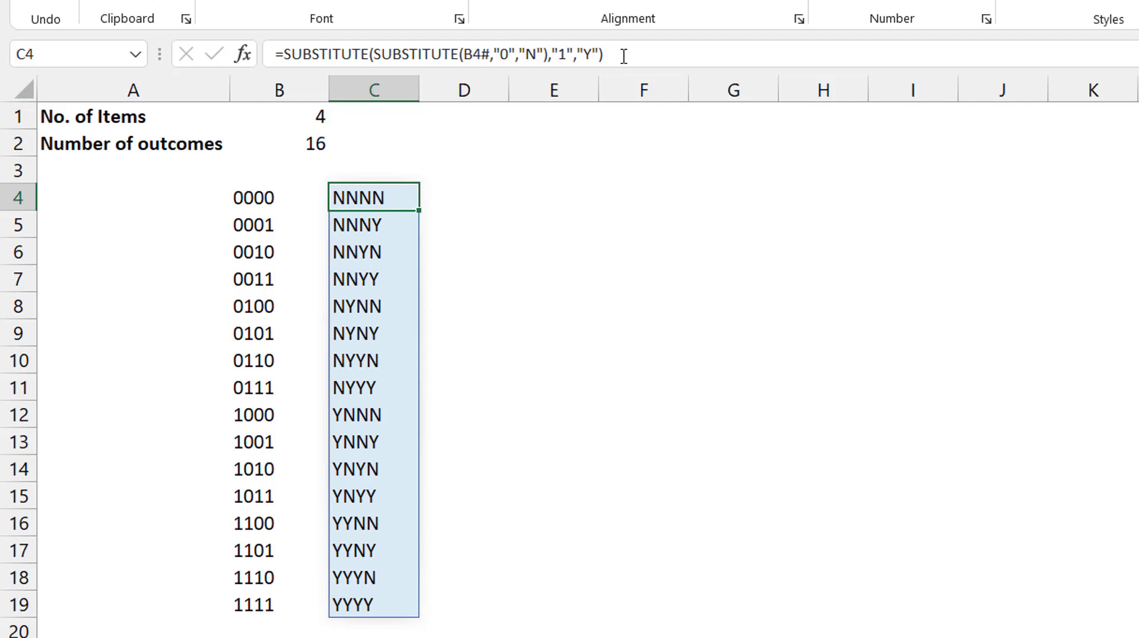
{"action": "key", "text": "Right"}
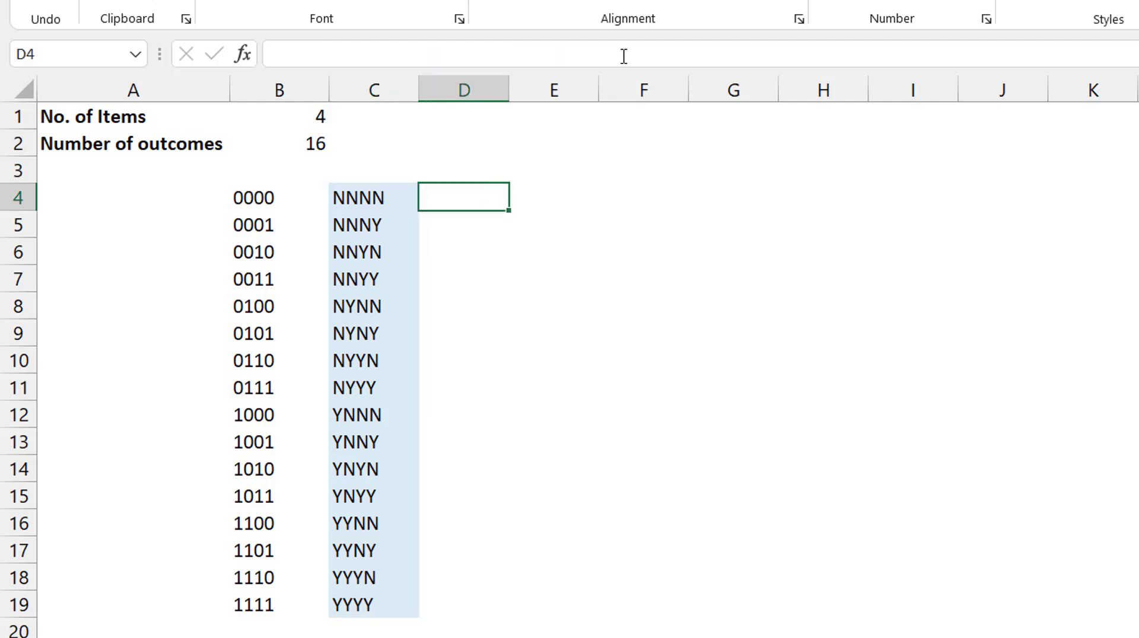
- Enter =MID(C4#,SEQUENCE(,$B$1),1) in D4 to spill one letter per item column
{"action": "type", "text": "=mid"}
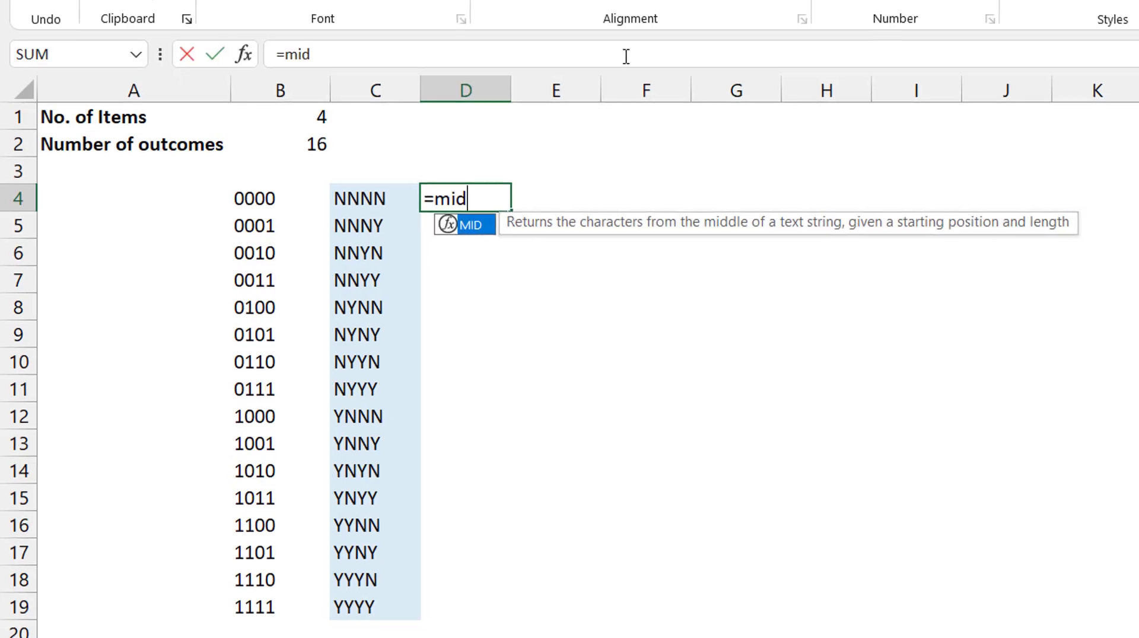
{"action": "key", "text": "Tab"}
{"action": "key", "text": "Left"}
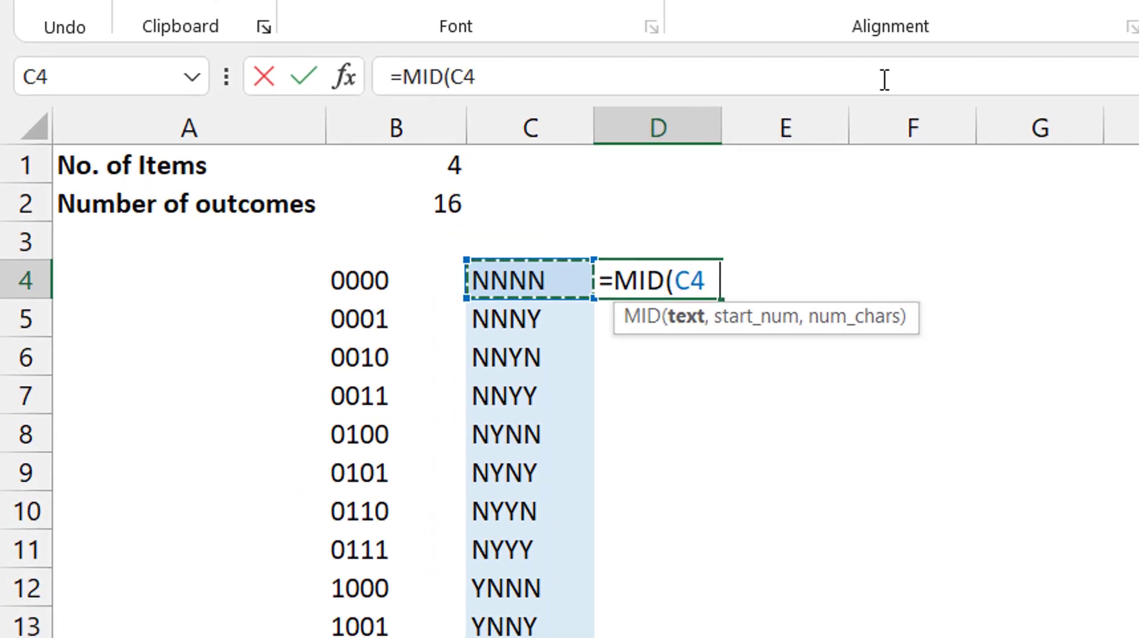
{"action": "type", "text": "#,"}
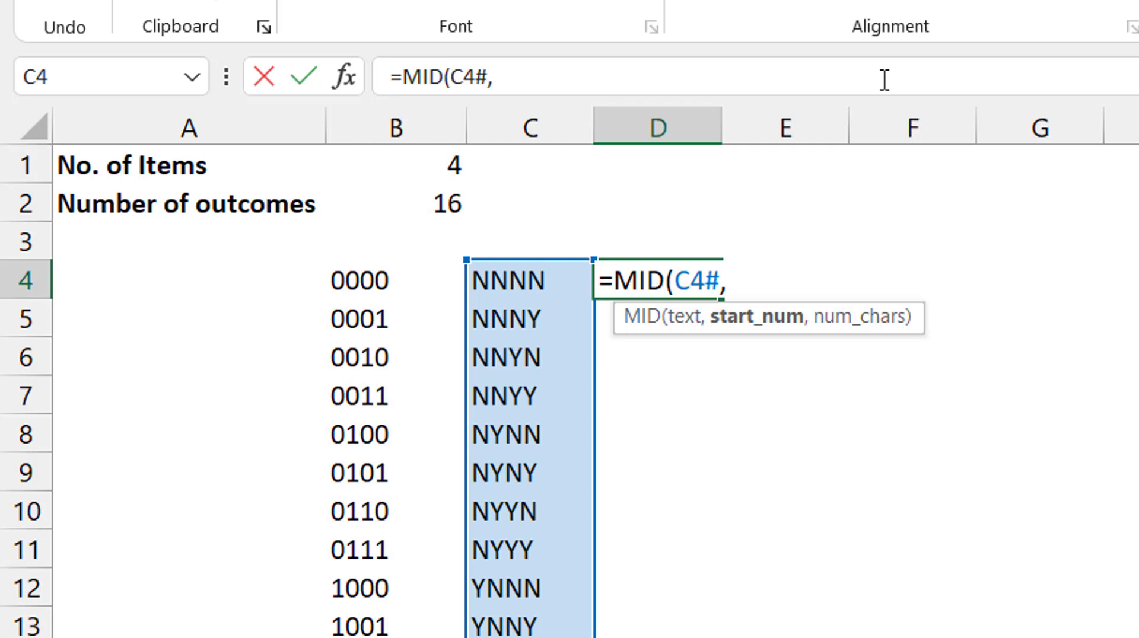
{"action": "type", "text": "seq"}
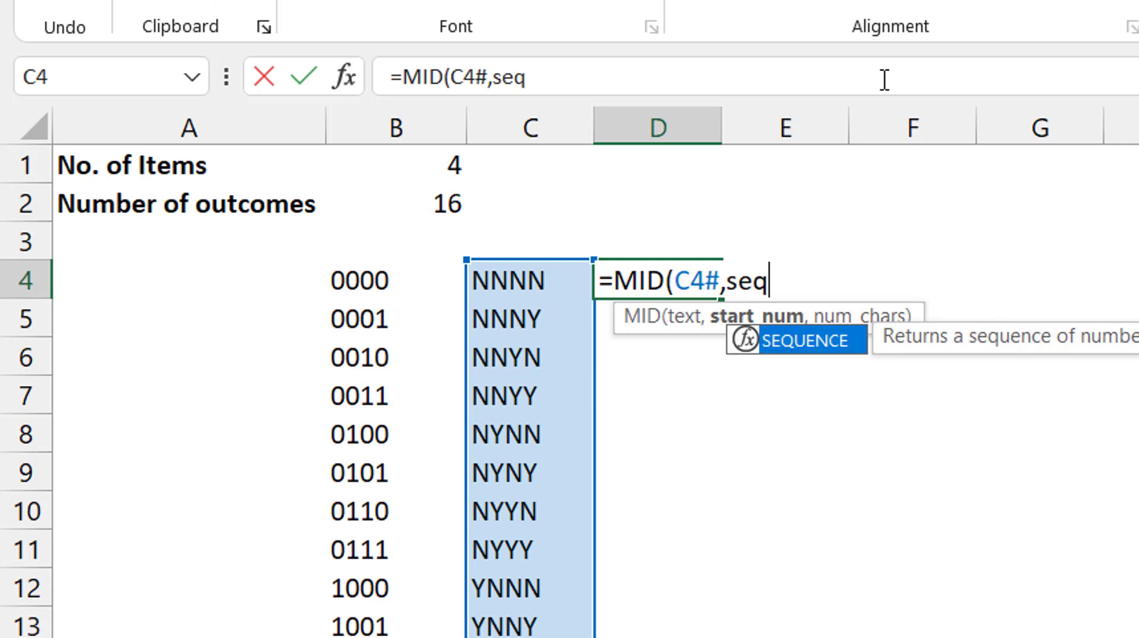
{"action": "key", "text": "Tab"}
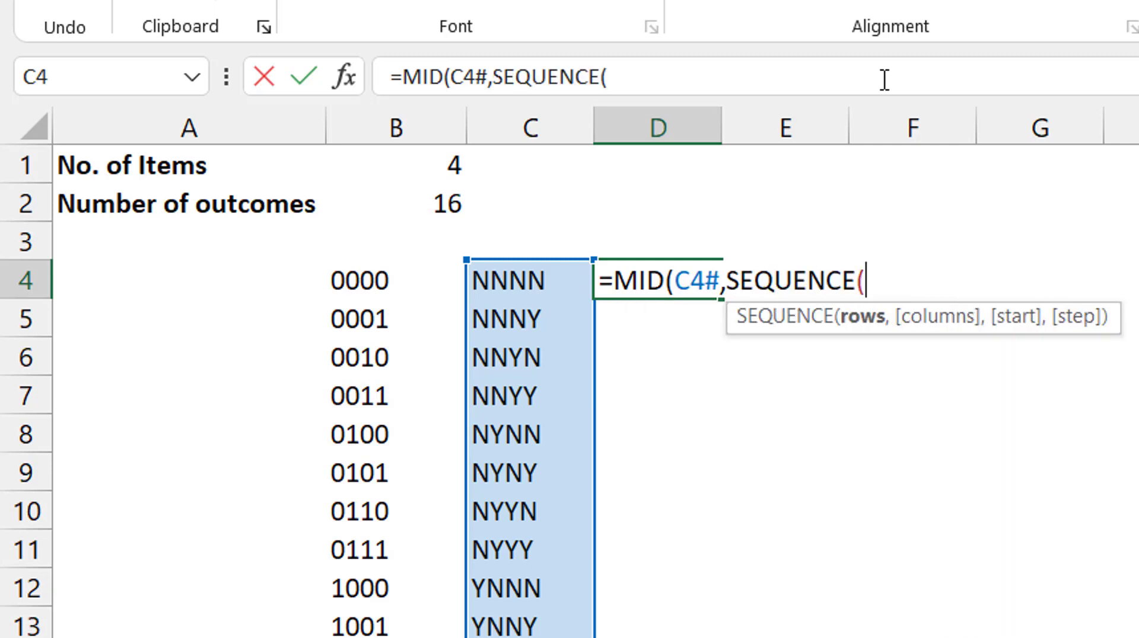
{"action": "type", "text": ","}
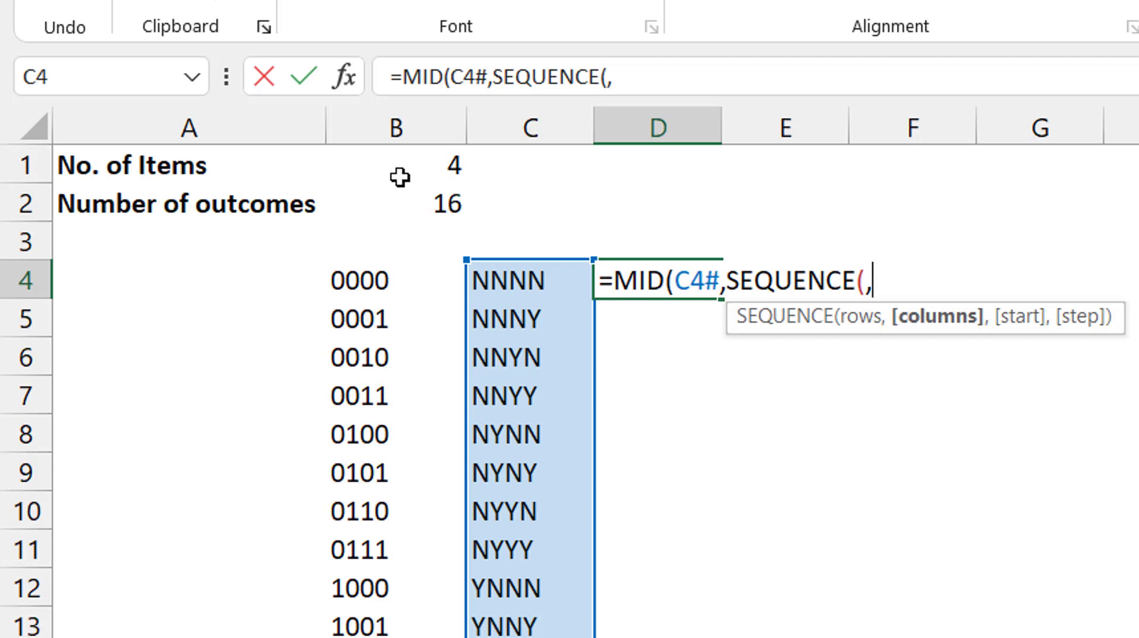
{"action": "left_click", "coordinate": [424, 162]}
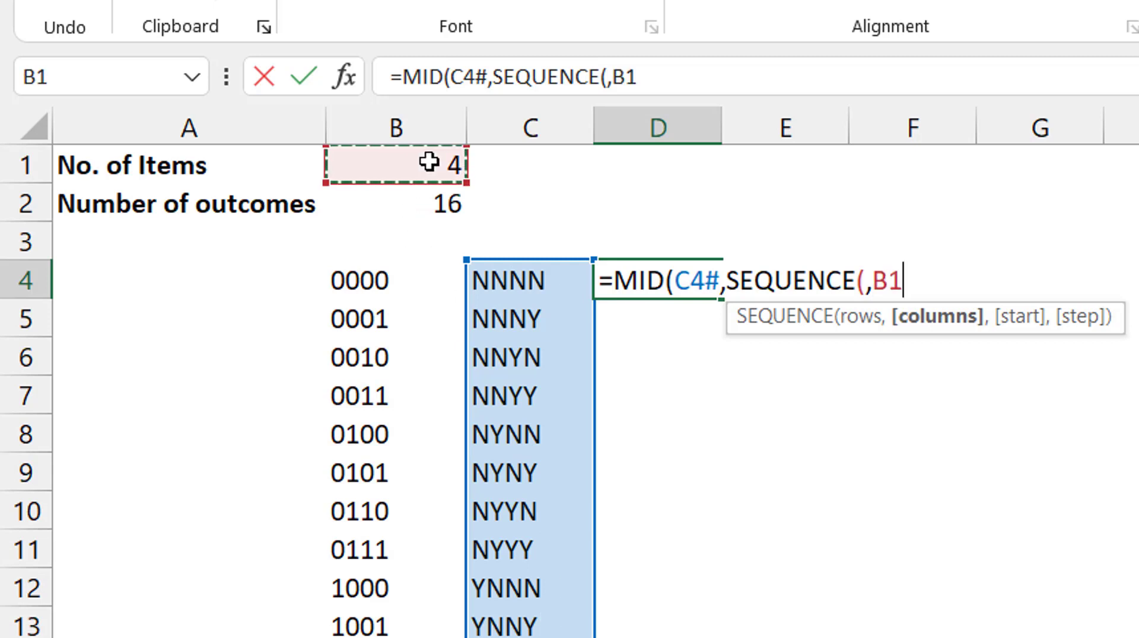
{"action": "key", "text": "F4"}
{"action": "type", "text": ")"}
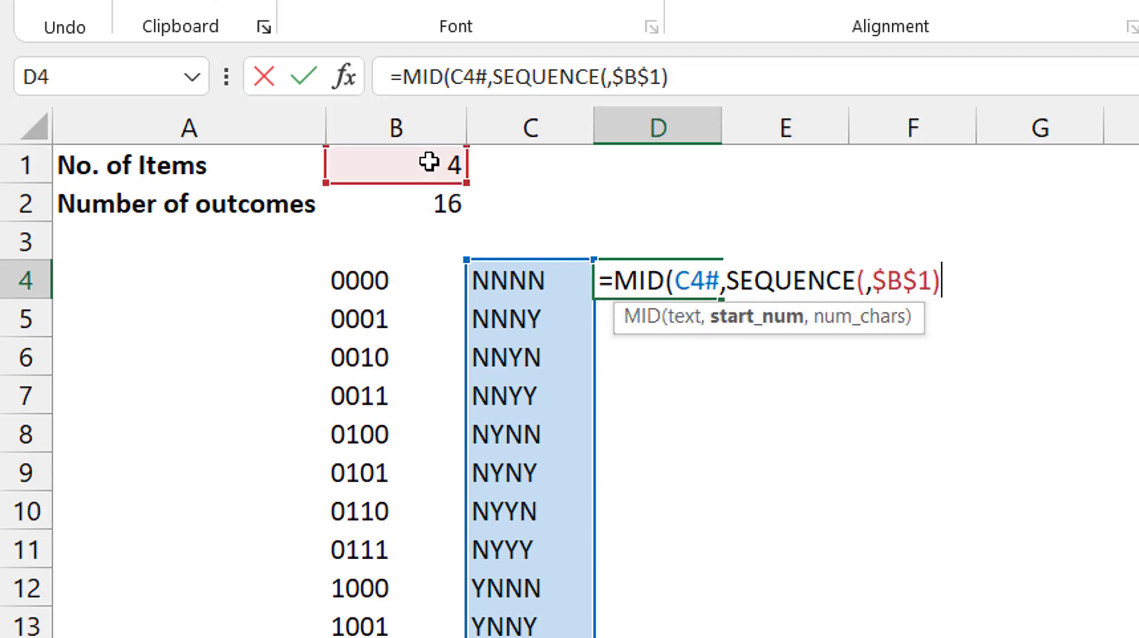
{"action": "type", "text": ",1"}
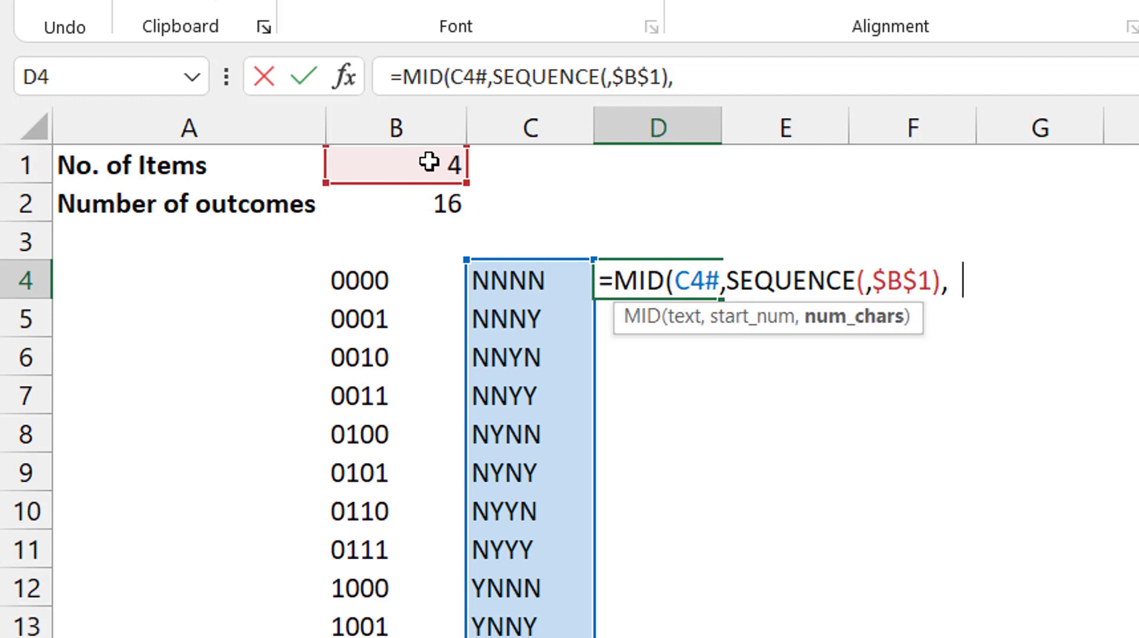
{"action": "type", "text": ")"}
{"action": "key", "text": "Return"}
{"action": "key", "text": "Up"}
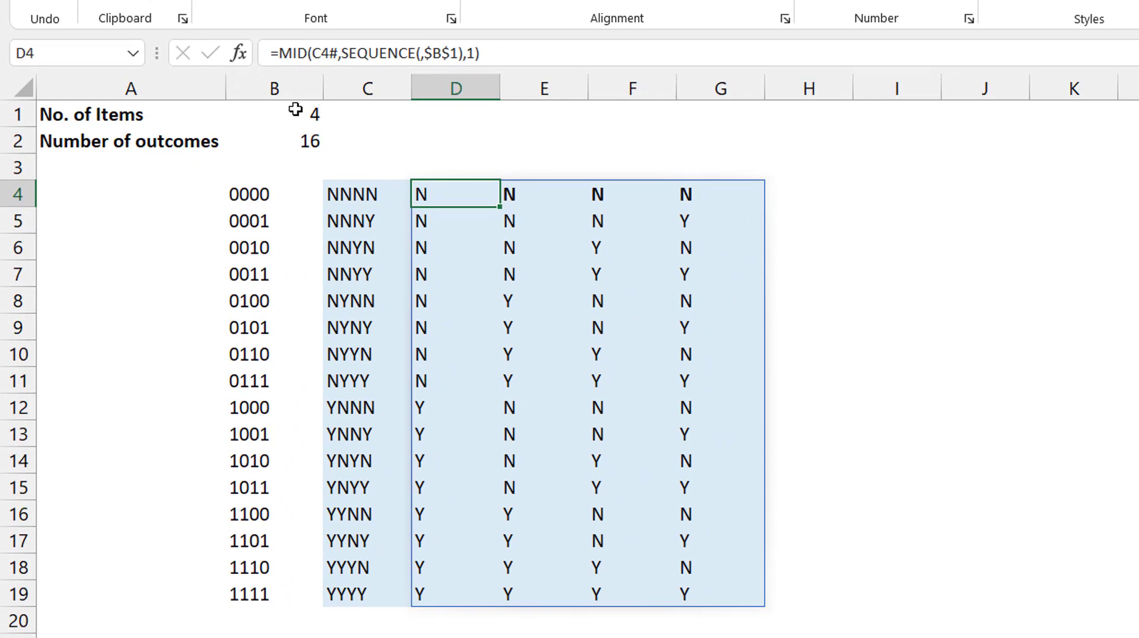
{"action": "left_click", "coordinate": [299, 110]}
- Set No. of Items in B1 to 3, then 2, then 5, ending at 32 outcomes
{"action": "type", "text": "3"}
{"action": "key", "text": "Return"}
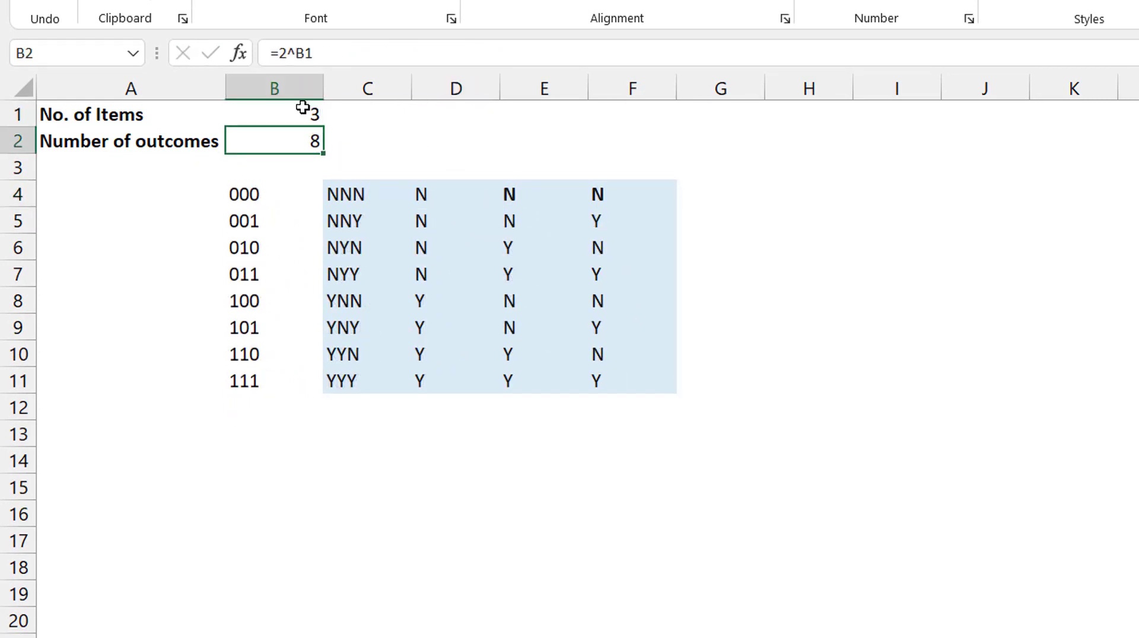
{"action": "left_click", "coordinate": [303, 108]}
{"action": "type", "text": "2"}
{"action": "key", "text": "Return"}
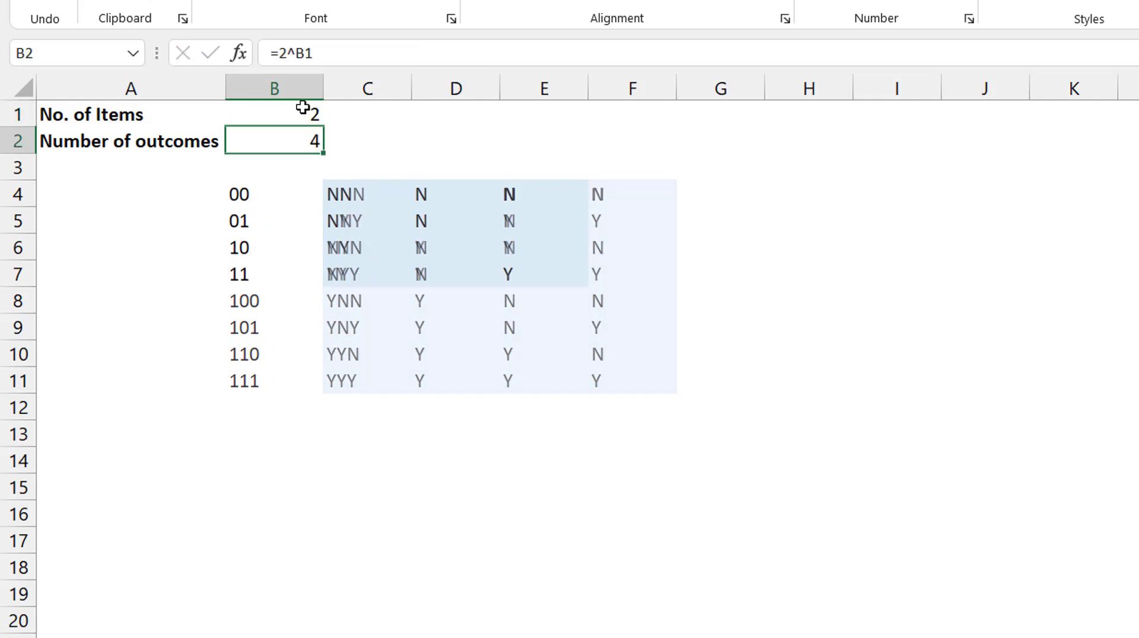
{"action": "left_click", "coordinate": [302, 107]}
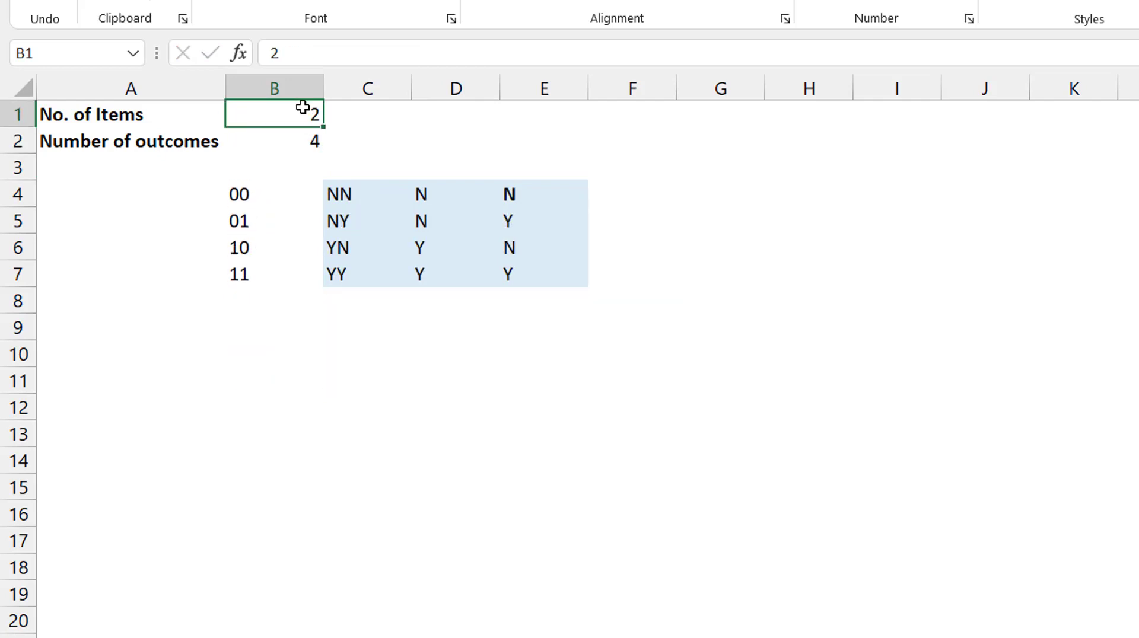
{"action": "type", "text": "5"}
{"action": "key", "text": "Return"}
{"action": "left_click", "coordinate": [302, 108]}
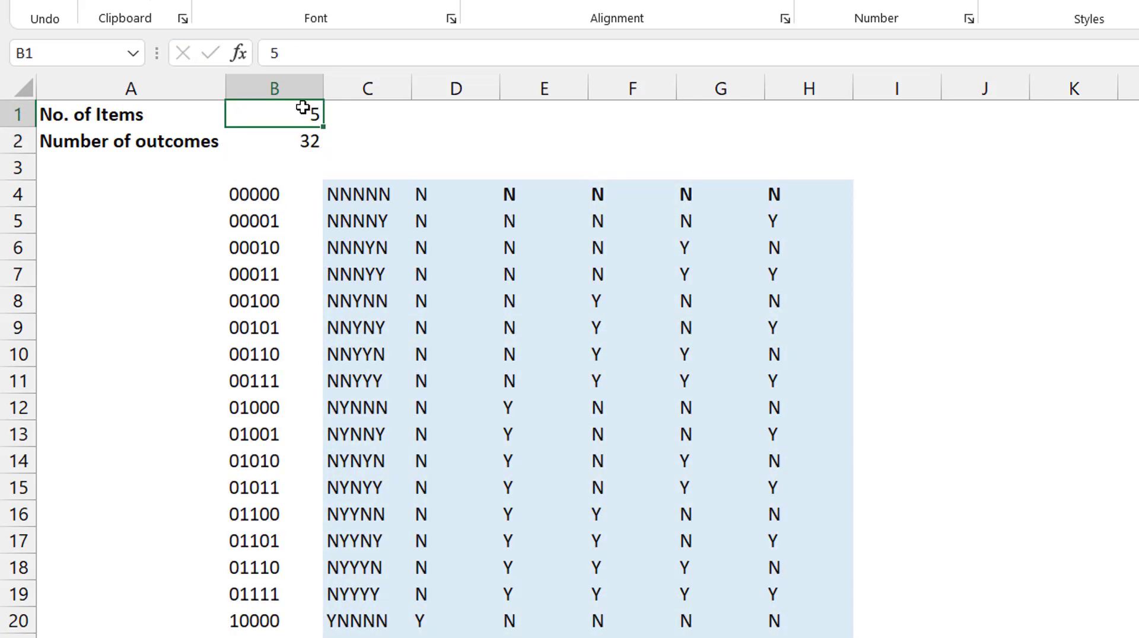